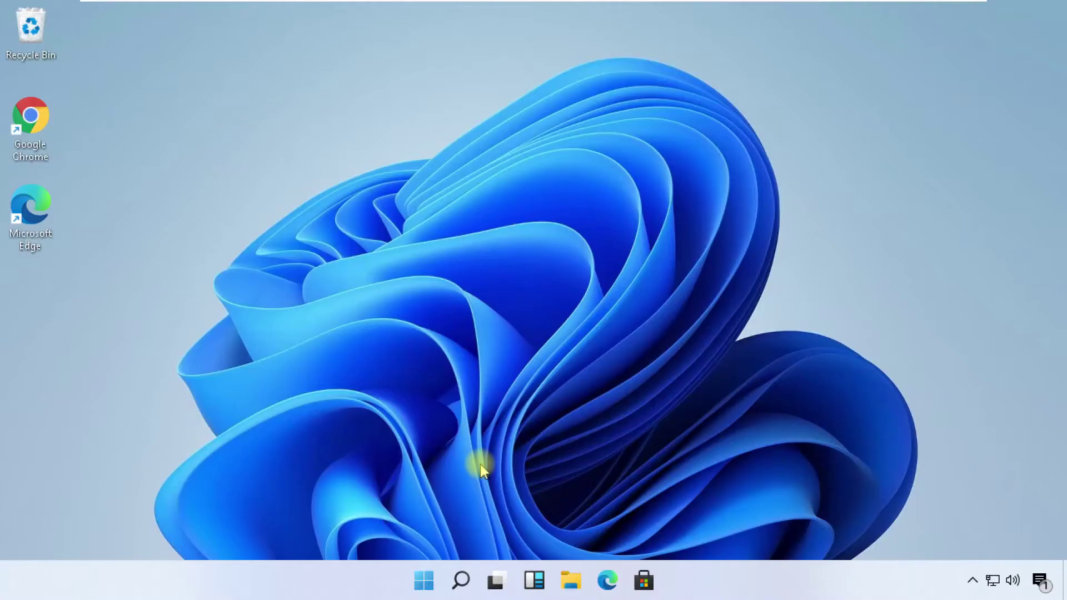
- Launch Task Manager from a Windows search for 'task manager'
click(460, 581)
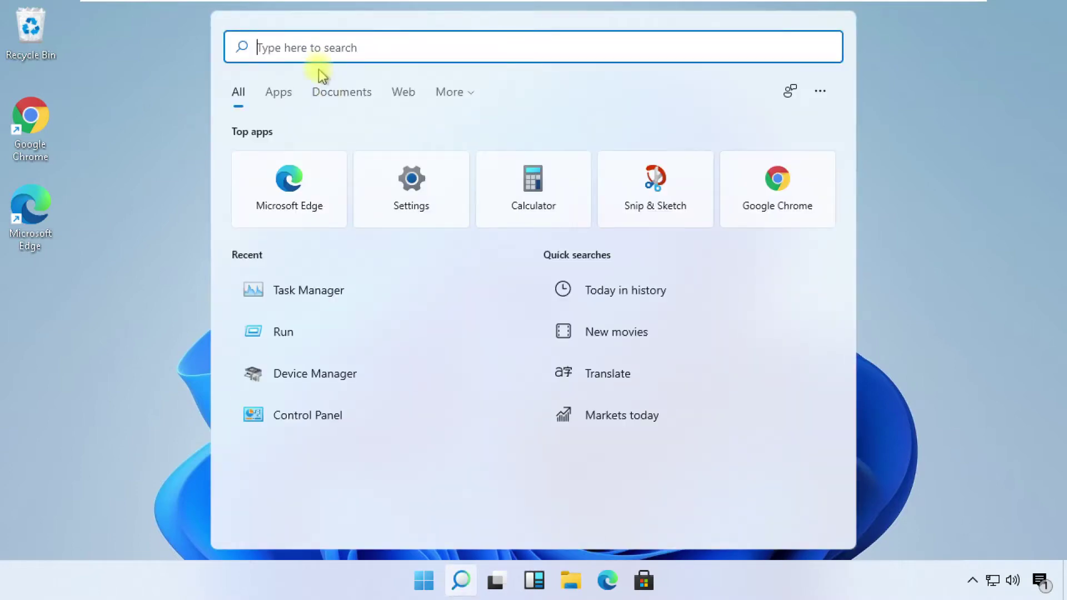
text(task manager)
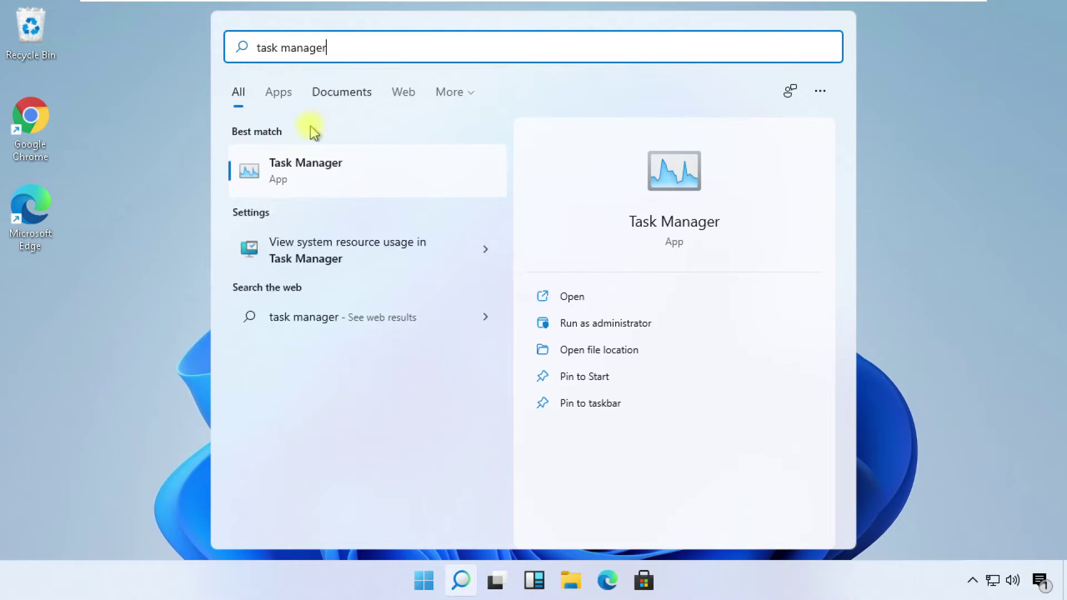
click(309, 171)
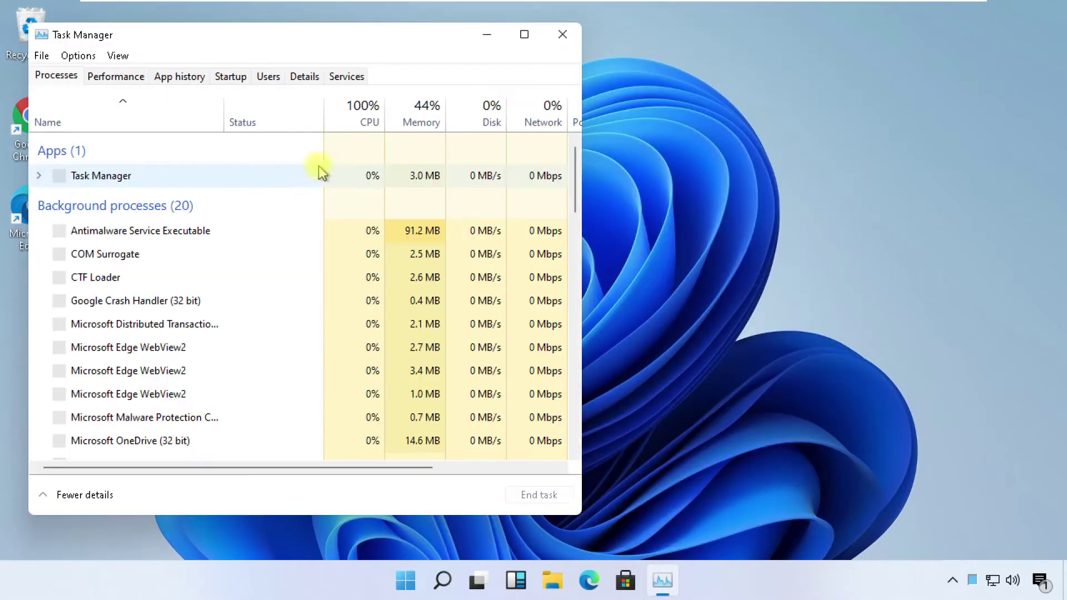
- Maximize Task Manager and end the Windows Explorer process
click(524, 34)
scroll(238, 317, down, 5)
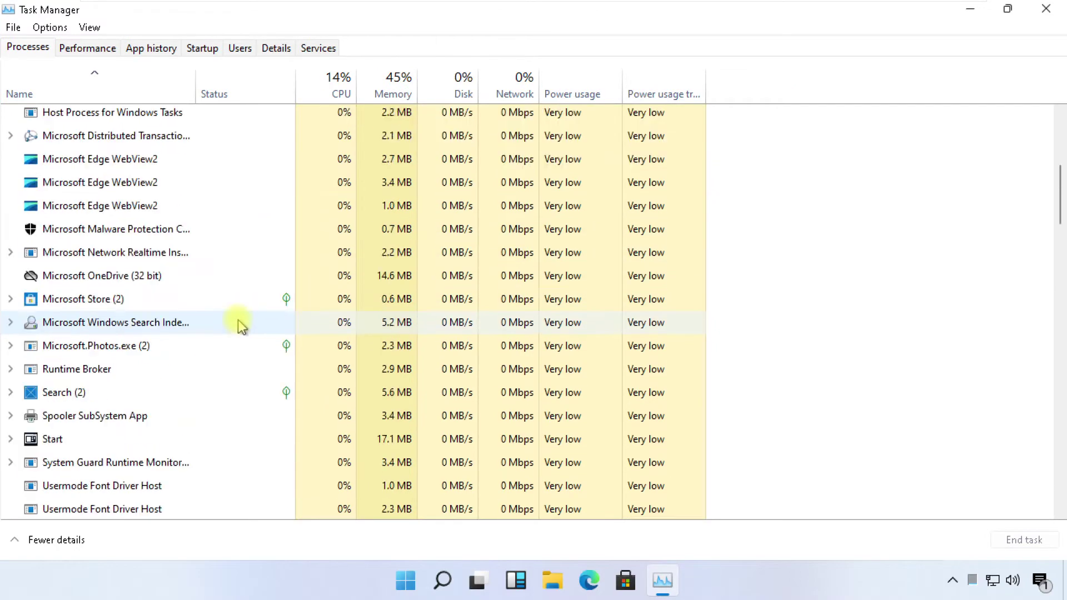
scroll(237, 320, down, 5)
scroll(240, 320, down, 5)
scroll(240, 319, down, 5)
scroll(240, 320, down, 5)
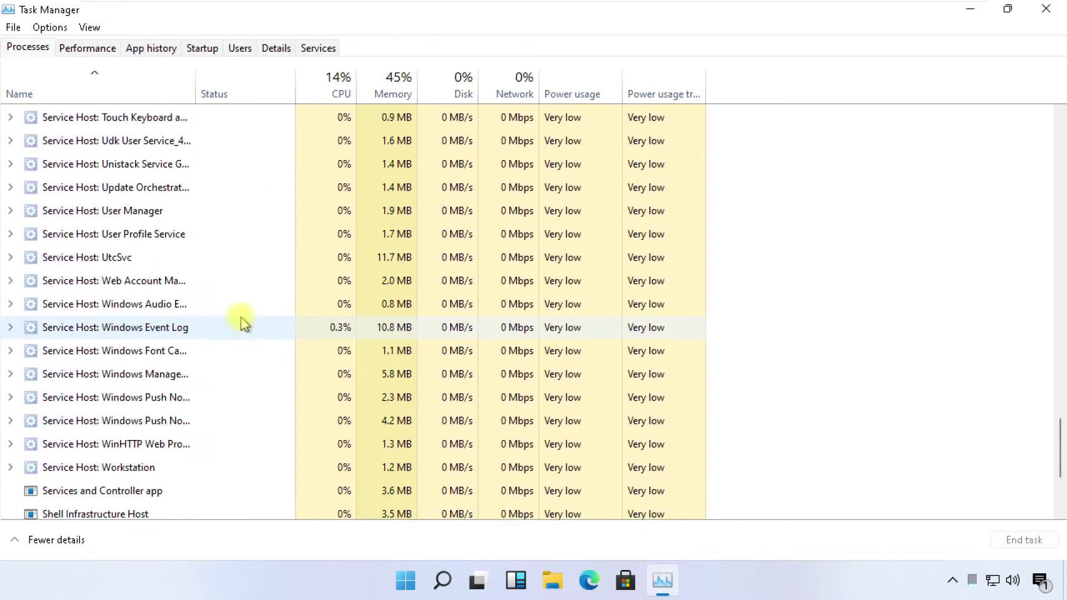
scroll(240, 319, down, 3)
click(133, 389)
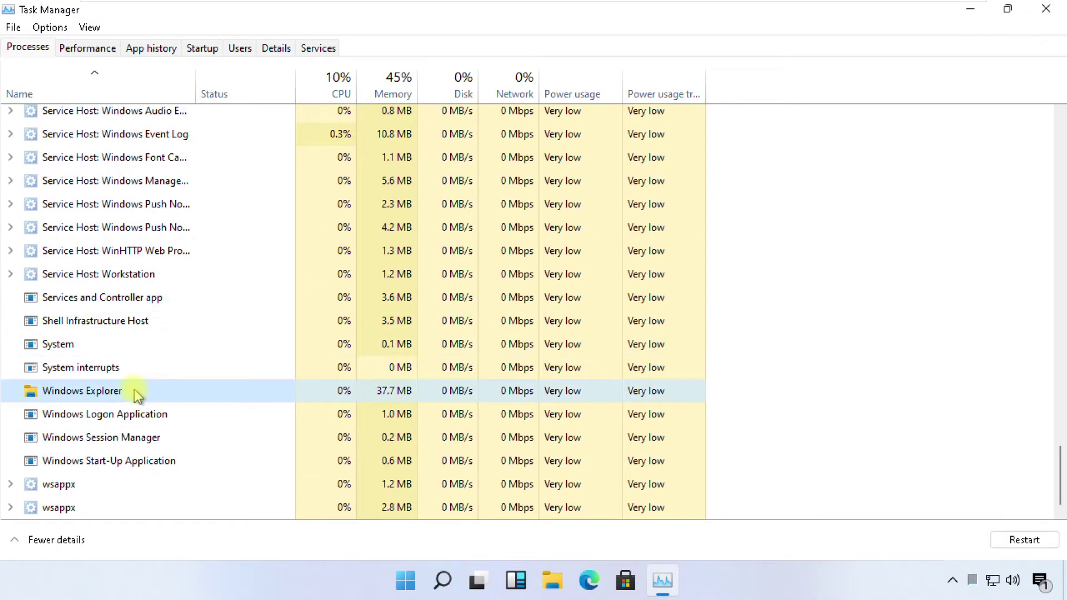
right_click(132, 388)
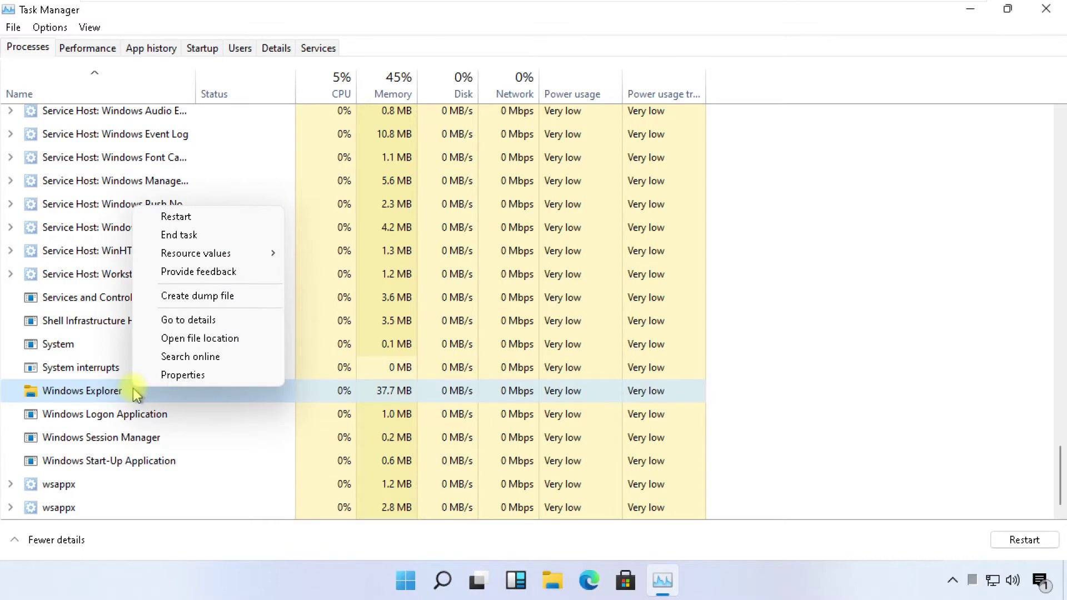
click(178, 235)
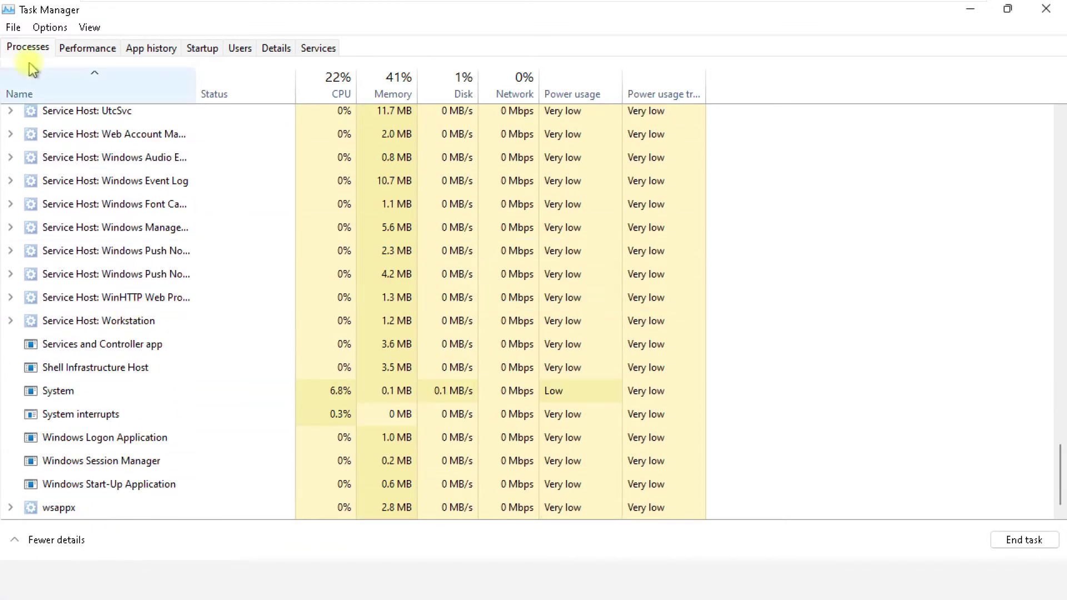
click(13, 28)
- Restart Windows Explorer as a new task (explorer.exe), then close Task Manager
click(57, 46)
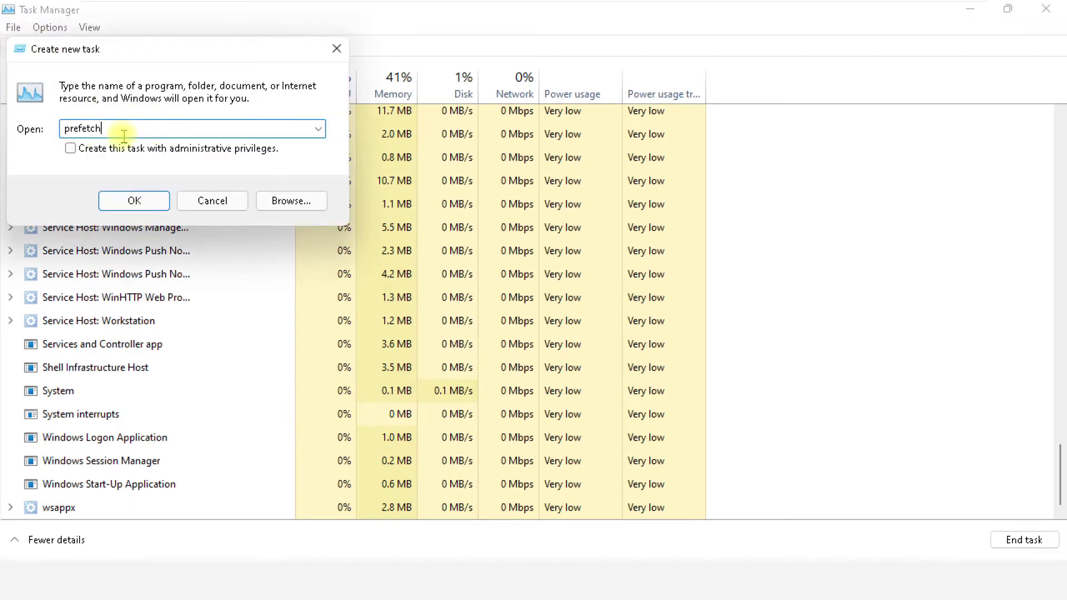
text(explor)
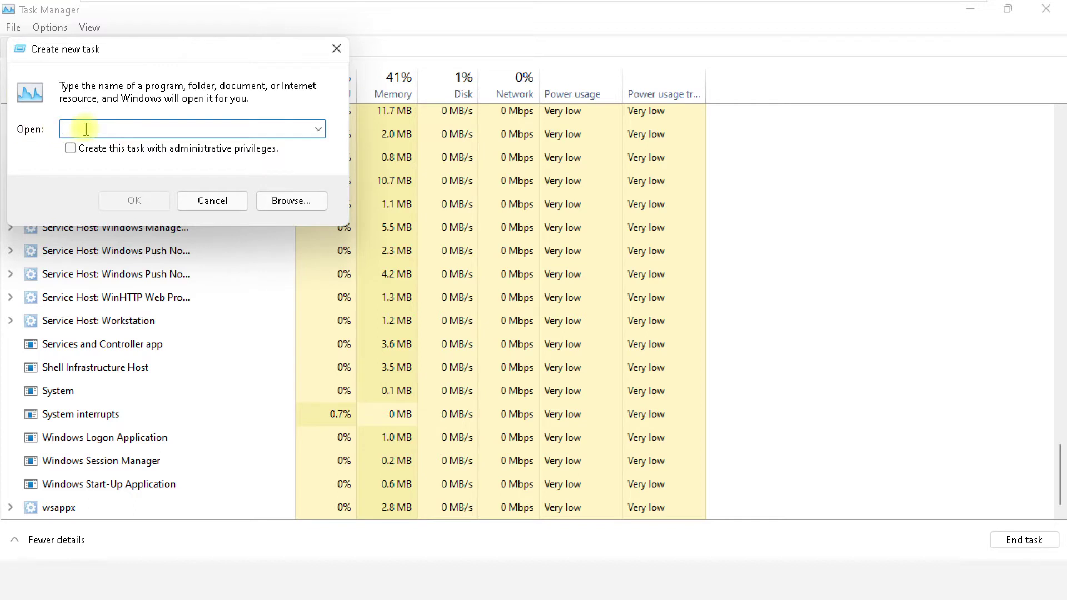
text(er.exe)
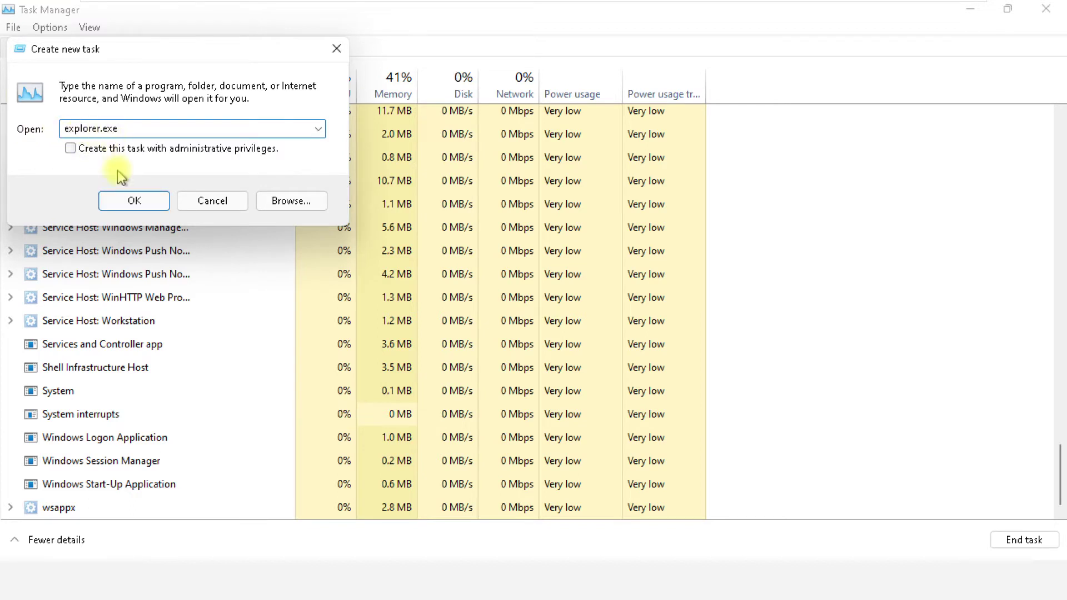
click(134, 200)
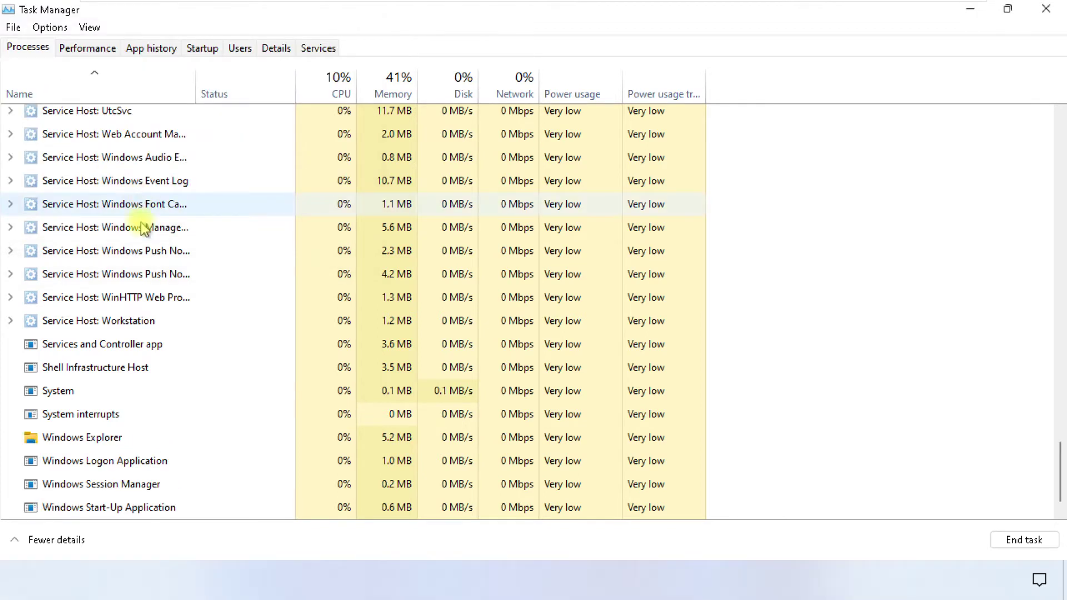
click(99, 439)
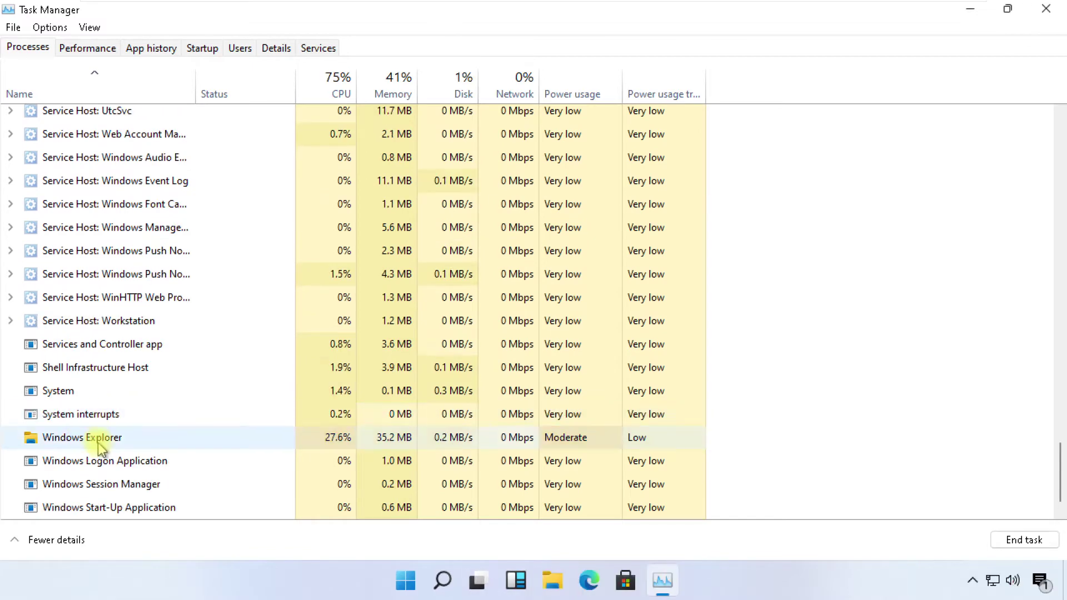
click(1047, 9)
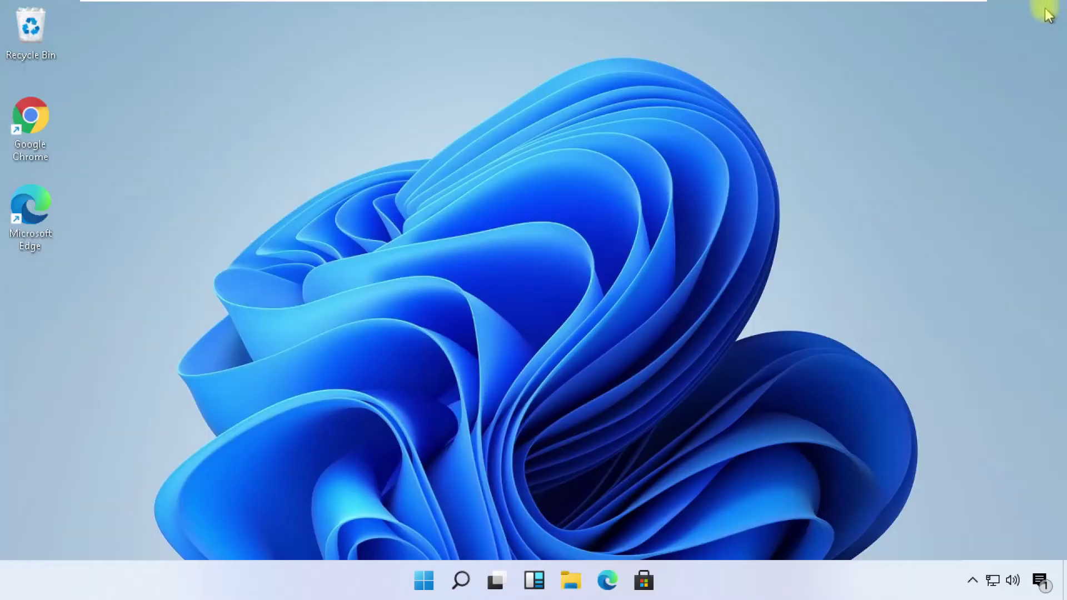
- Search for cmd and run Command Prompt as administrator, approving the UAC prompt
click(460, 579)
text(cmd)
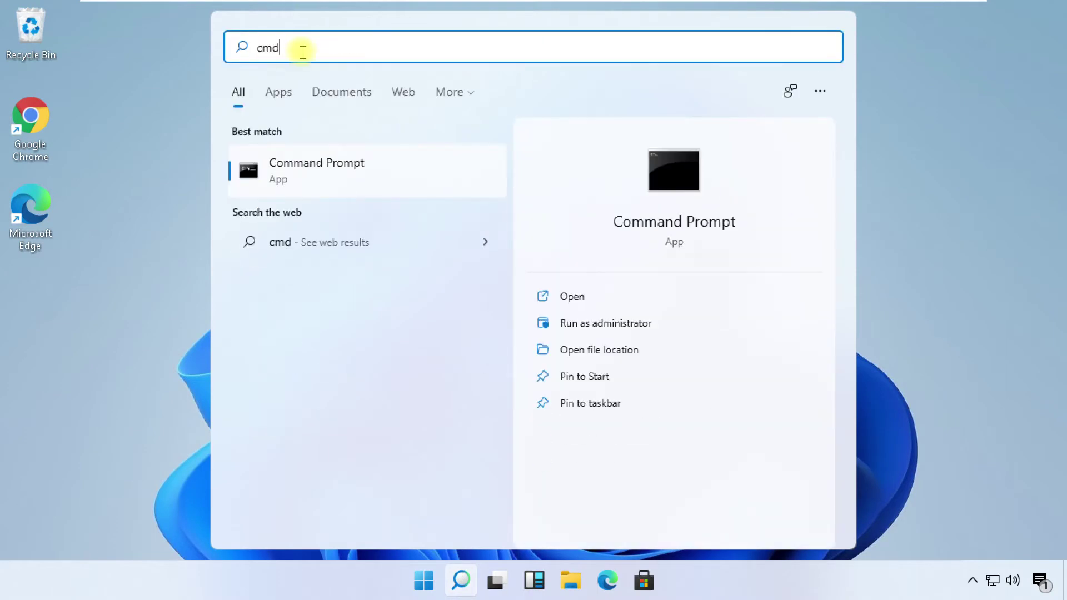
right_click(316, 167)
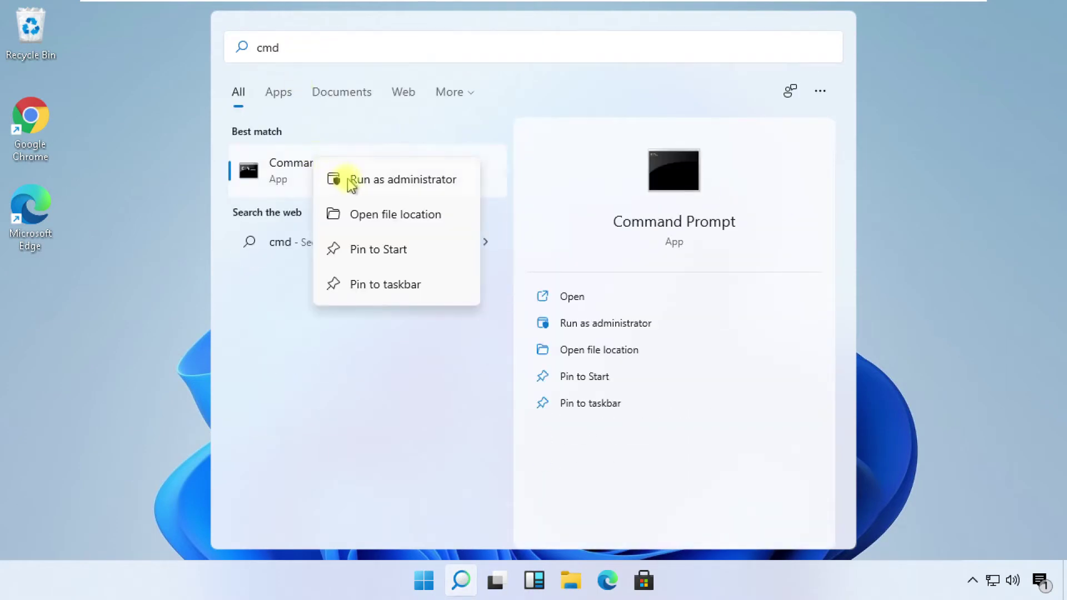
click(350, 182)
click(444, 391)
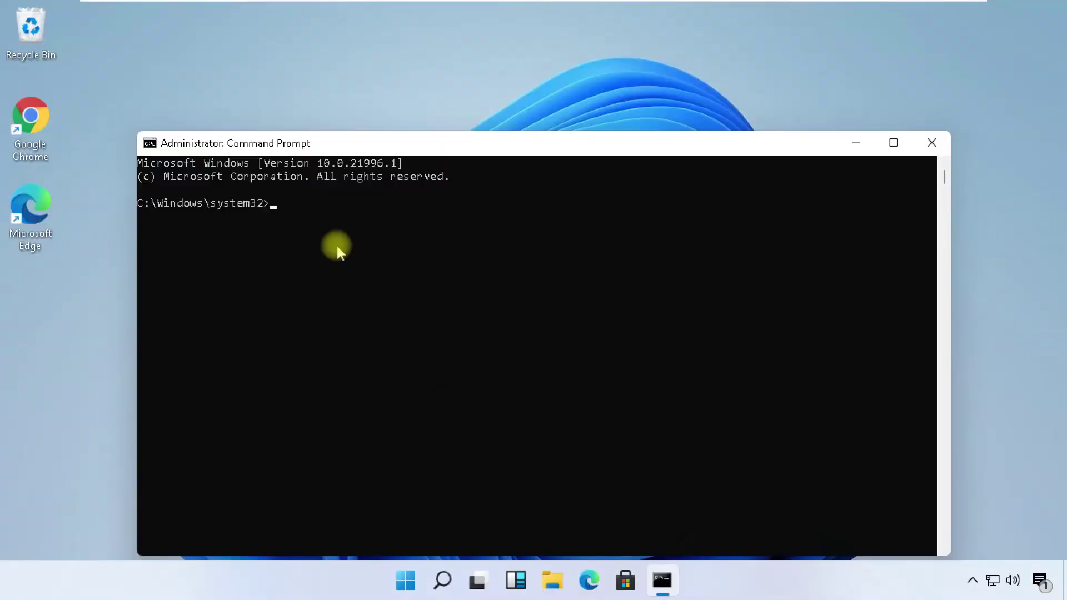
- Maximize the console, clear it, run slmgr -rearm, dismiss the success message, then close it
click(893, 143)
text(cls)
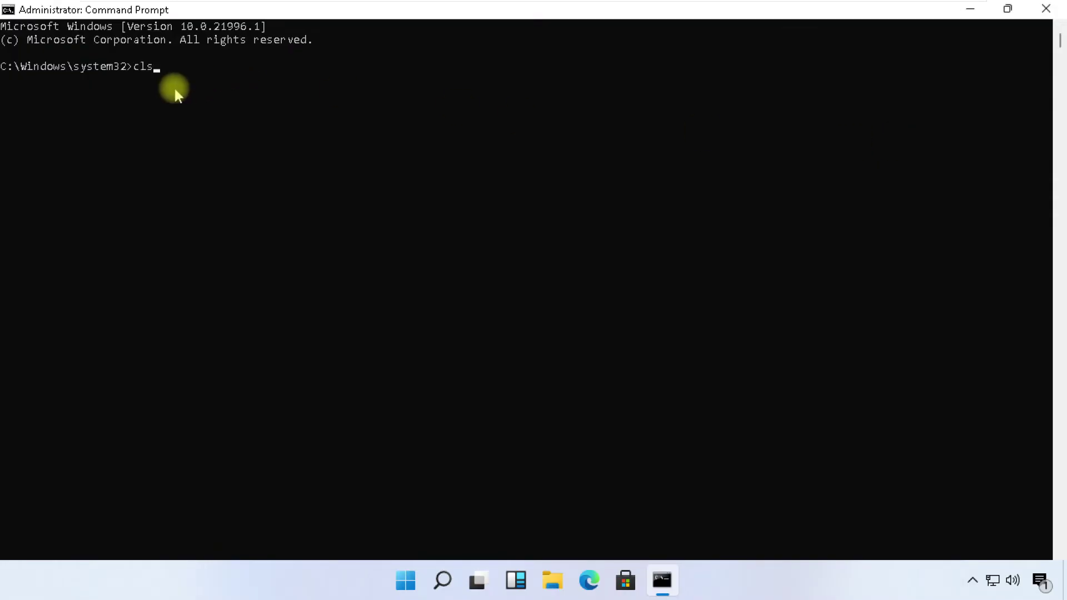
key(Return)
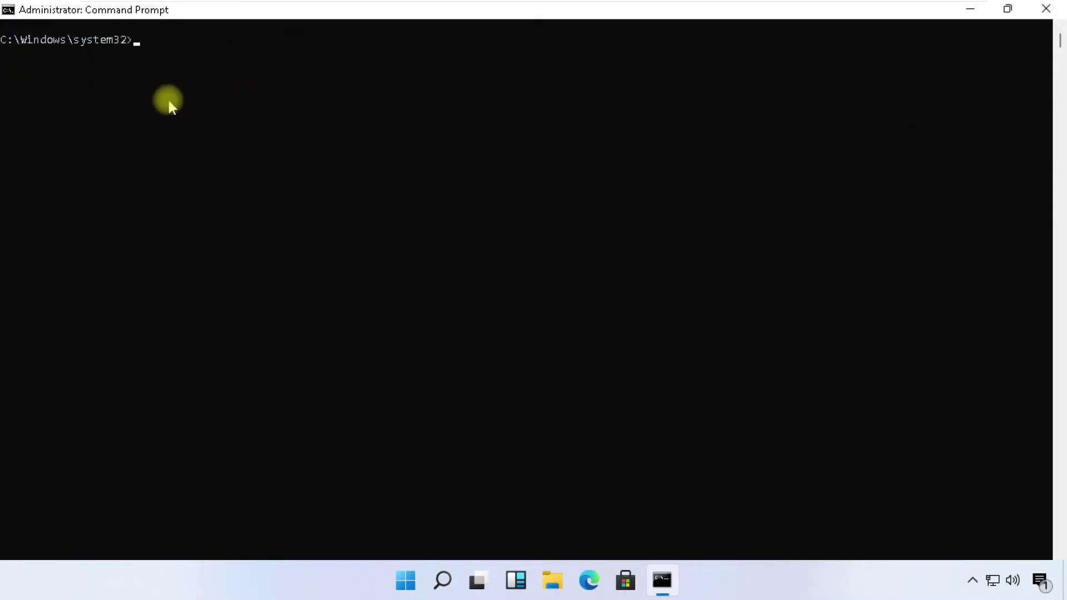
text(slmg)
text(r -rear)
text(m)
key(Return)
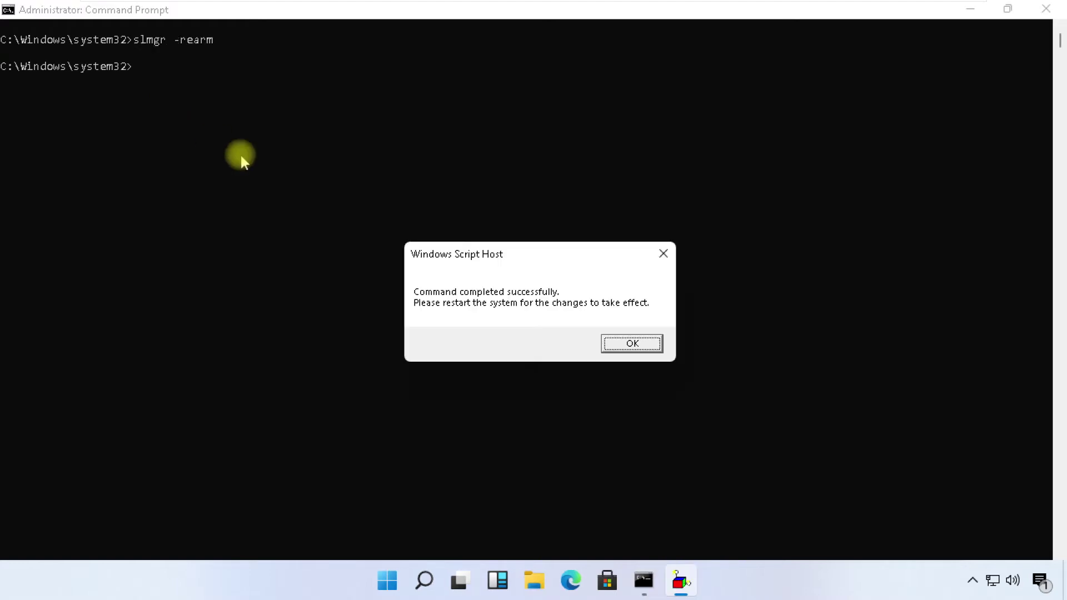
click(632, 344)
text(cls)
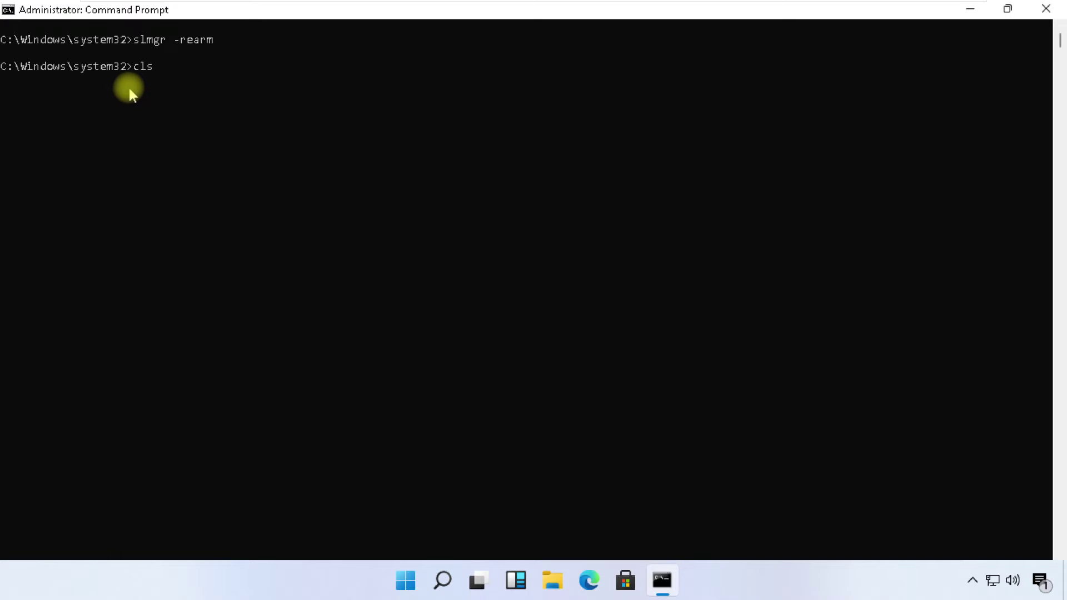
key(Return)
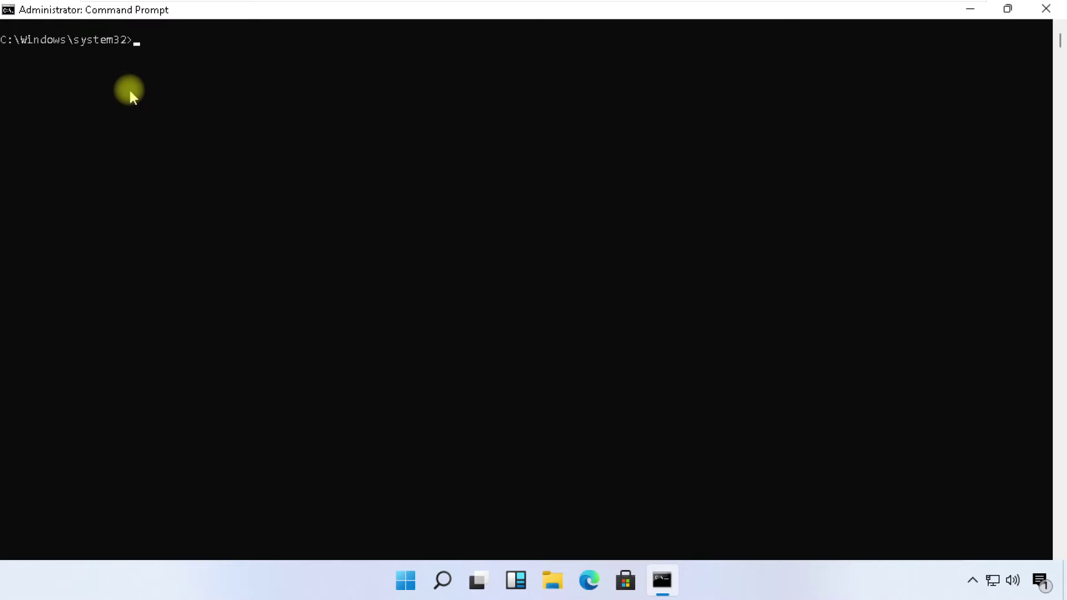
click(1048, 8)
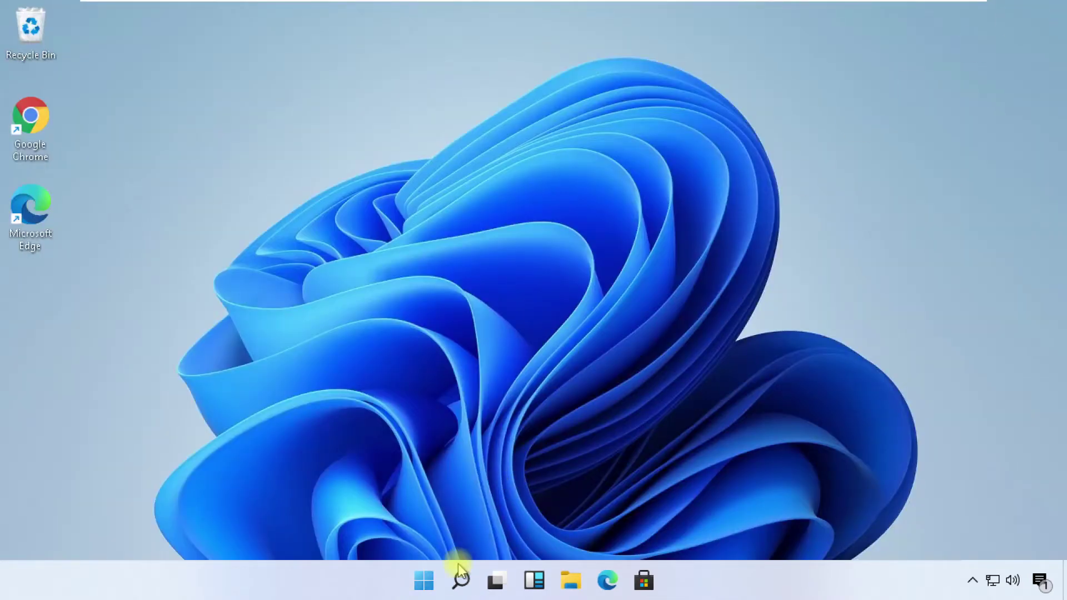
- Open Run from search and launch gpedit.msc
click(461, 580)
text(run)
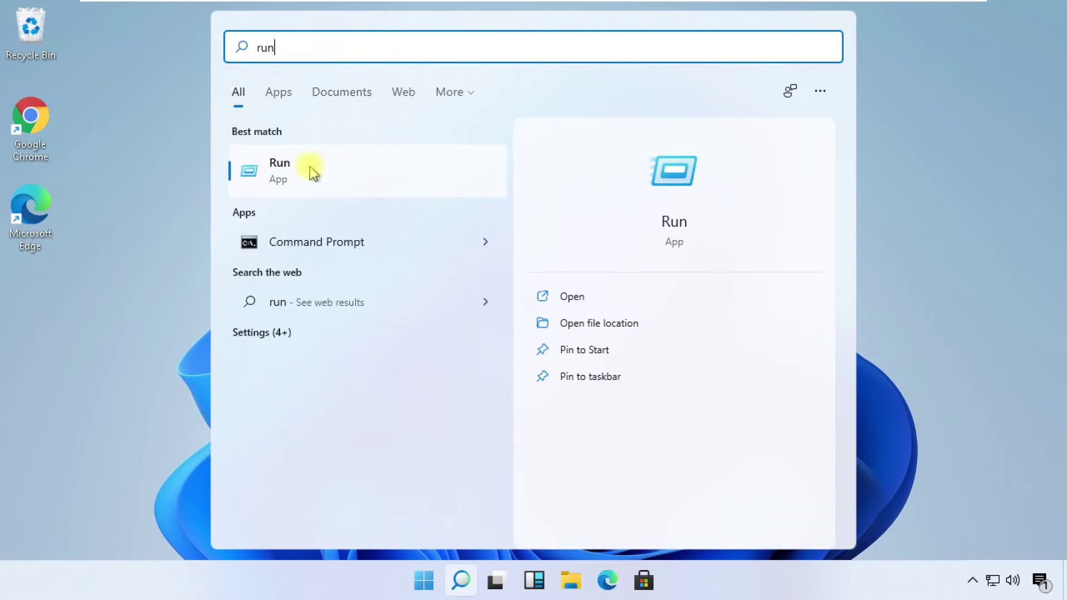
click(309, 166)
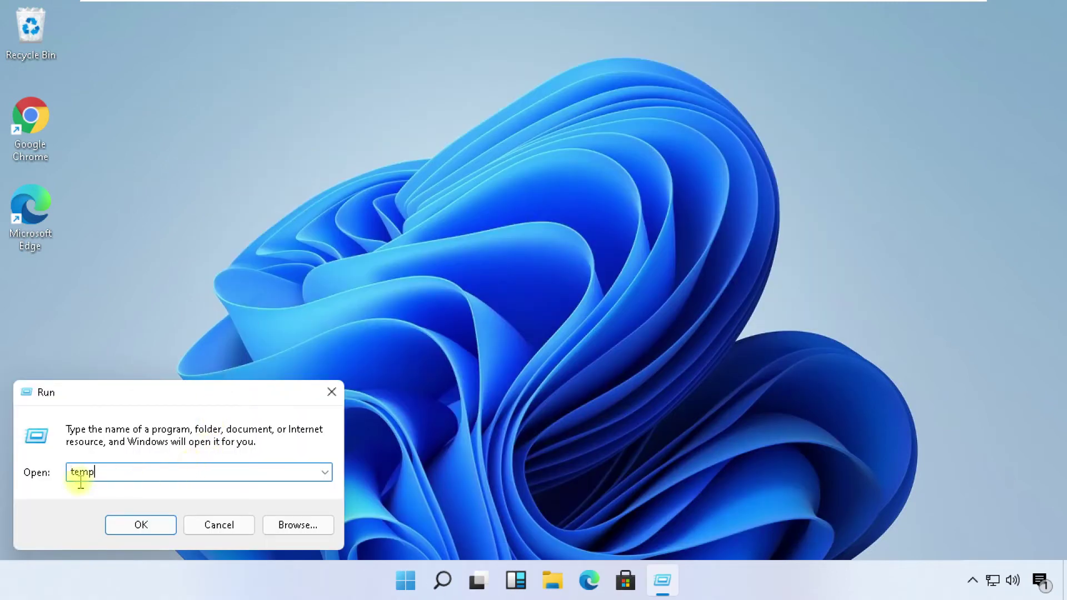
key(BackSpace)
text(gpe)
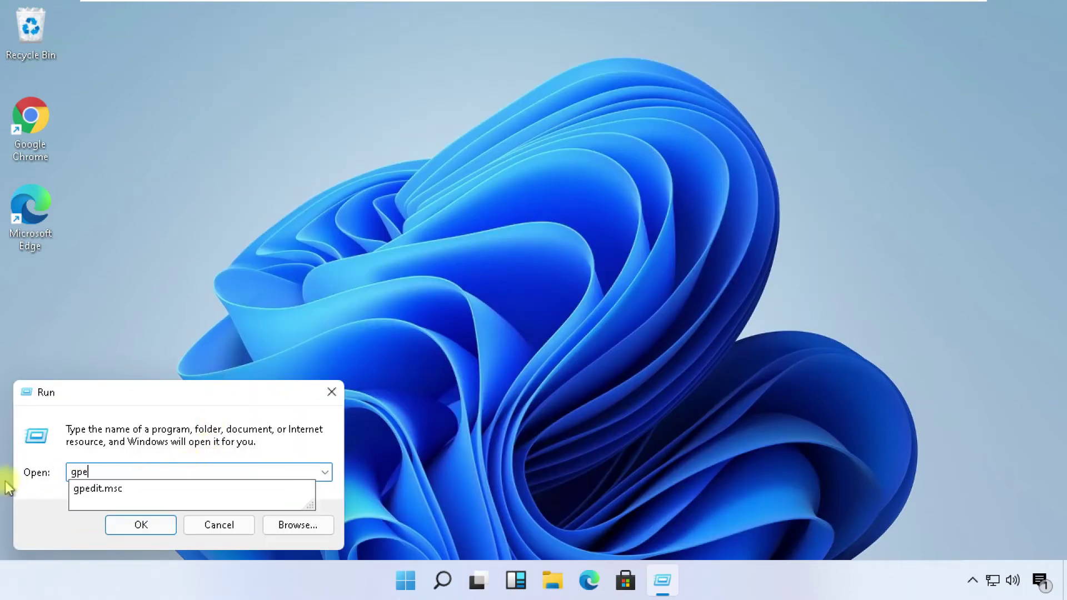
text(dit.msc)
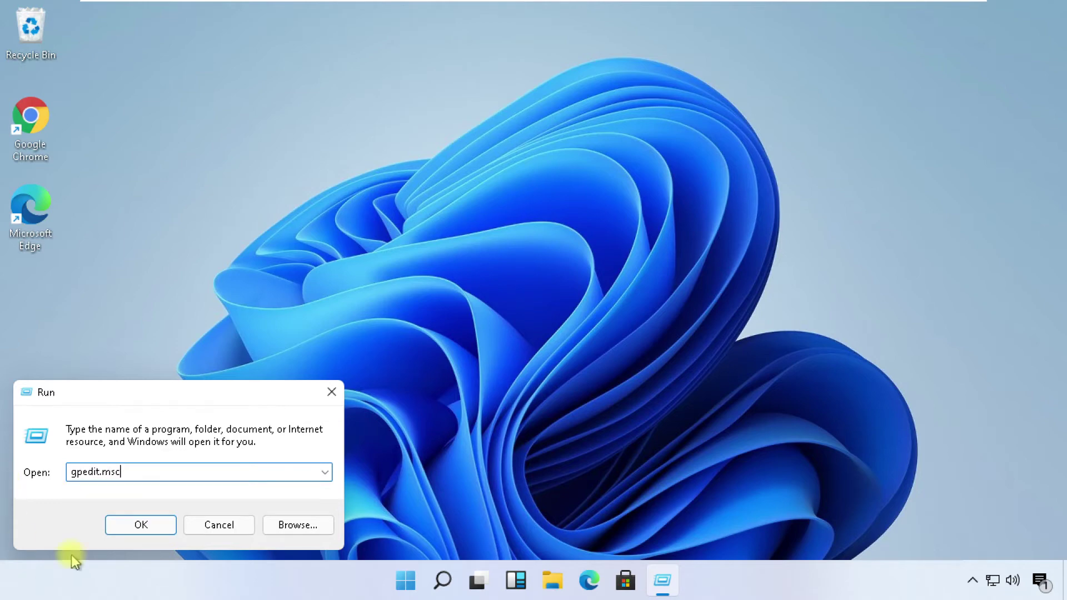
click(140, 524)
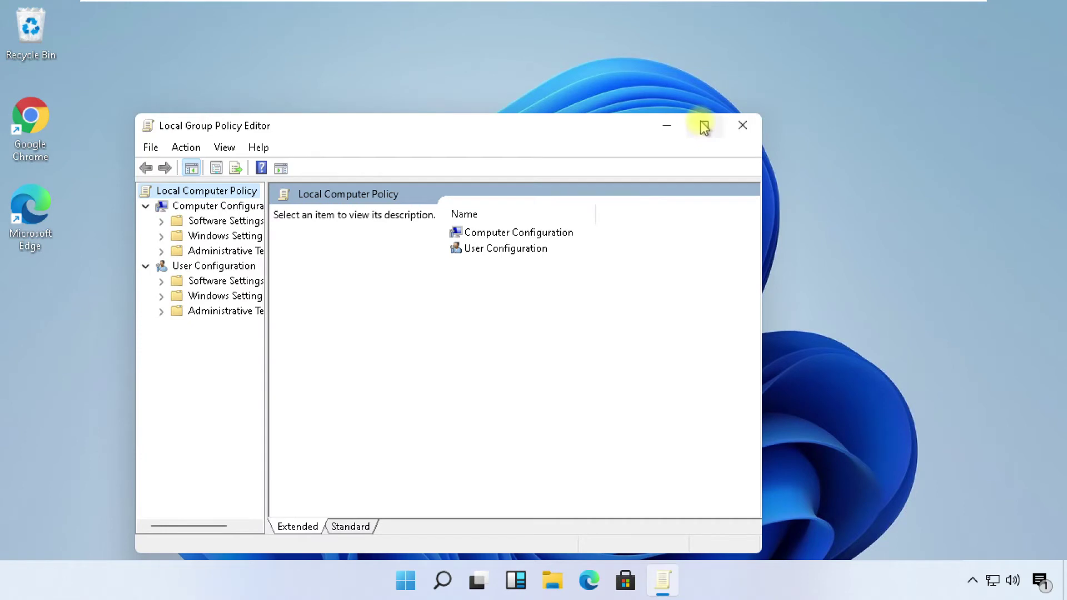
- Maximize the editor and navigate to Computer Configuration > Administrative Templates > Windows Components > Windows Update
click(704, 127)
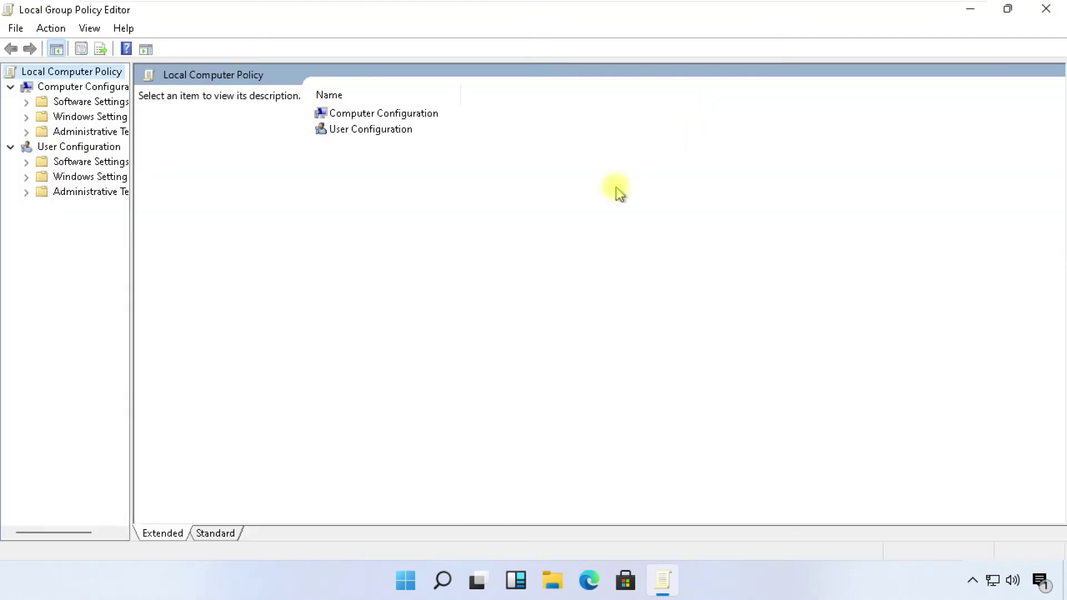
drag(133, 231, 242, 232)
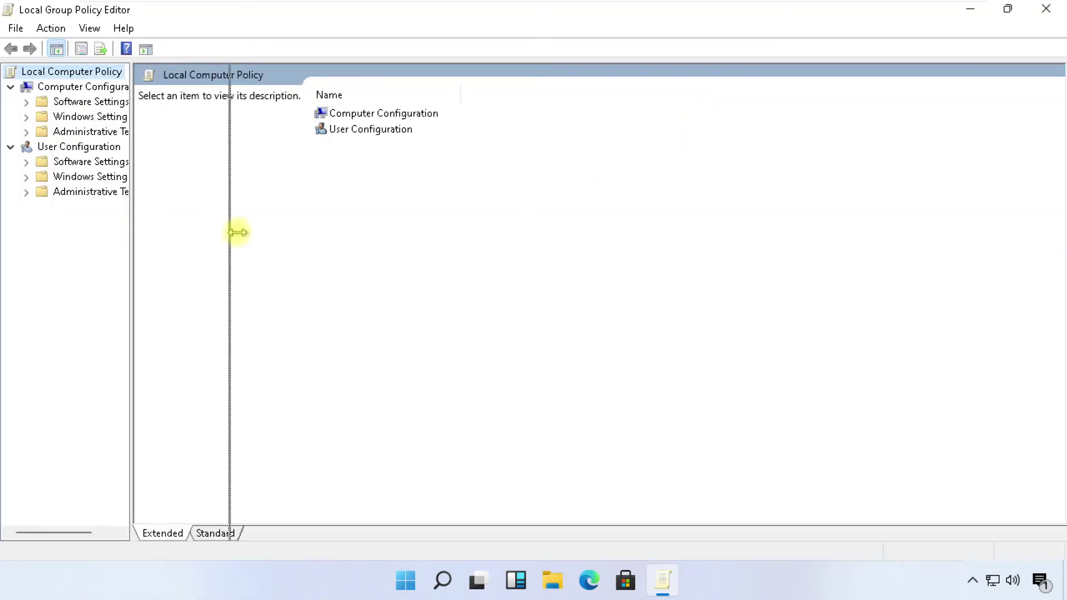
click(65, 88)
click(108, 132)
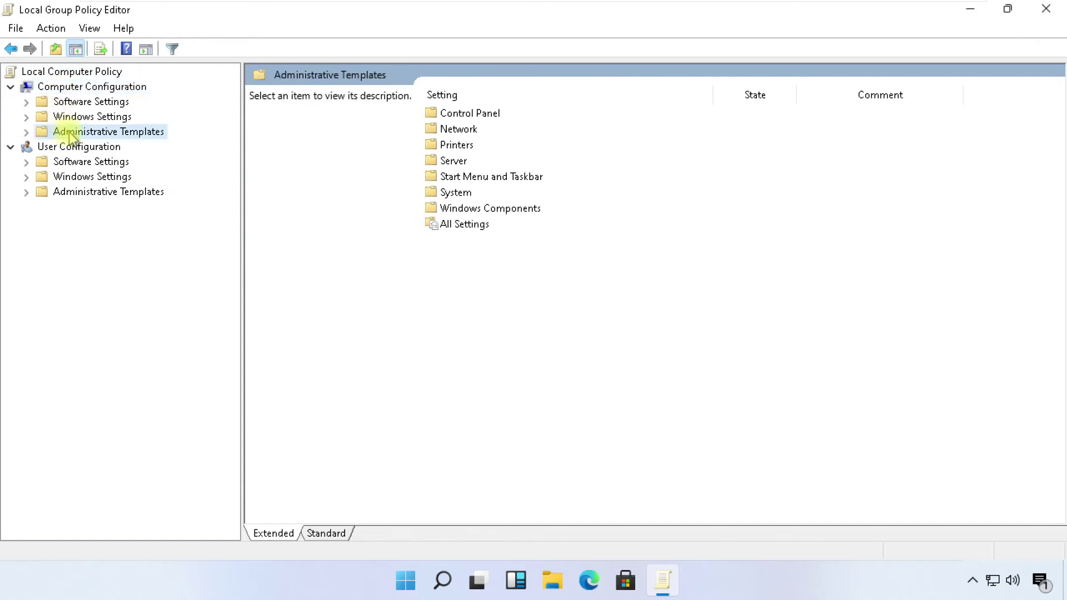
click(27, 132)
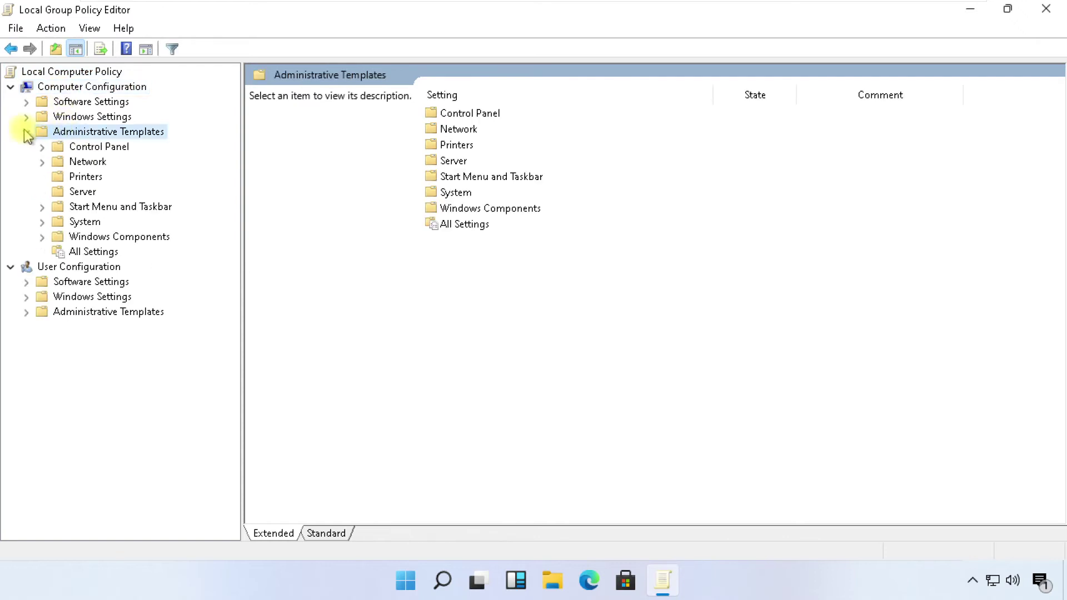
click(90, 238)
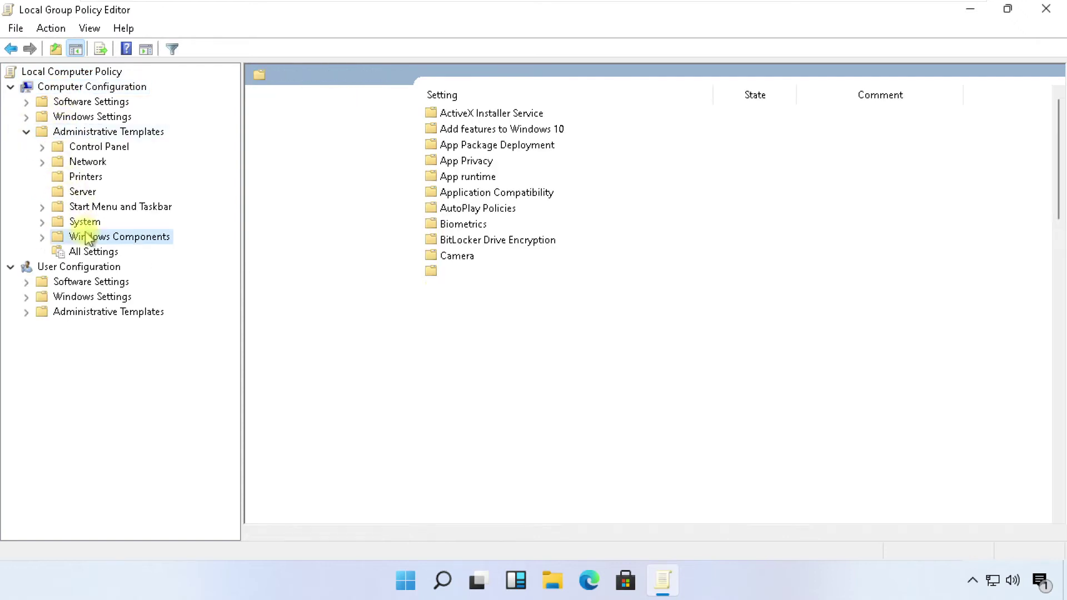
click(42, 237)
scroll(117, 268, down, 5)
scroll(117, 267, down, 5)
scroll(117, 267, down, 5)
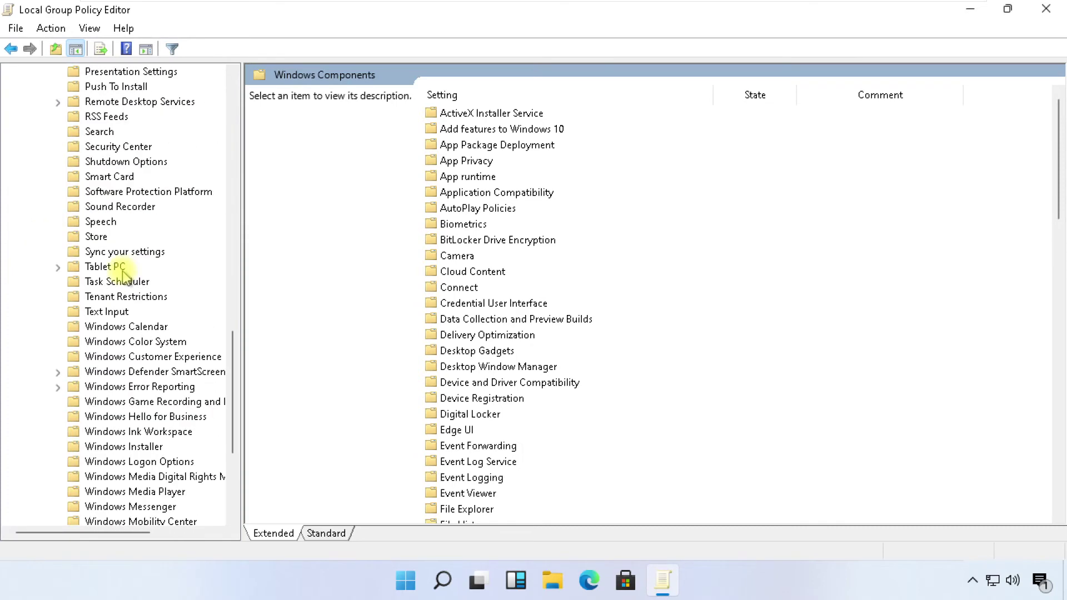
scroll(125, 271, down, 5)
click(121, 416)
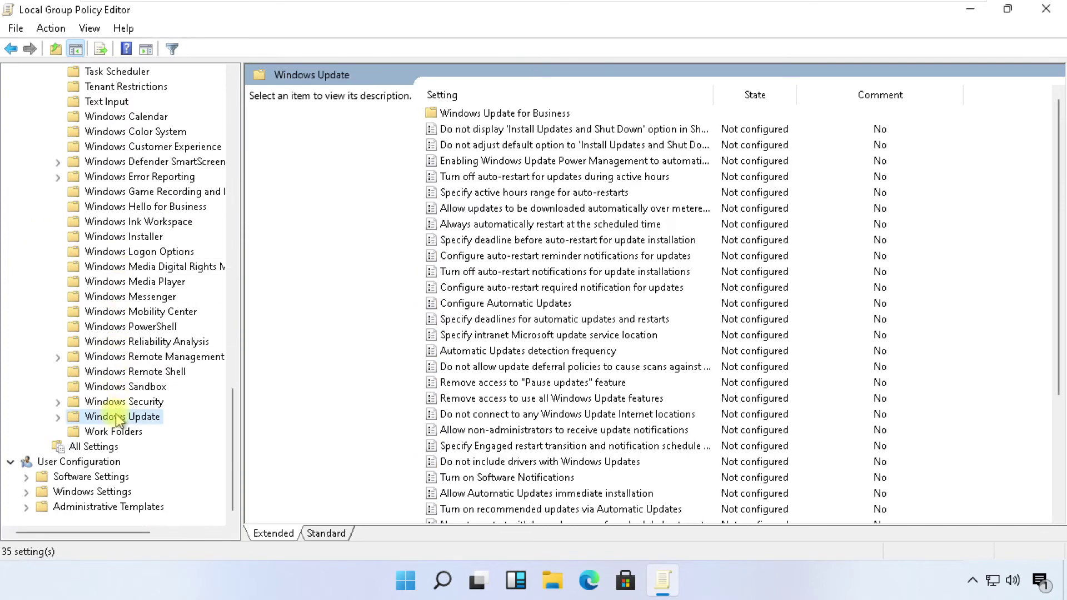
scroll(451, 350, down, 5)
scroll(457, 369, down, 5)
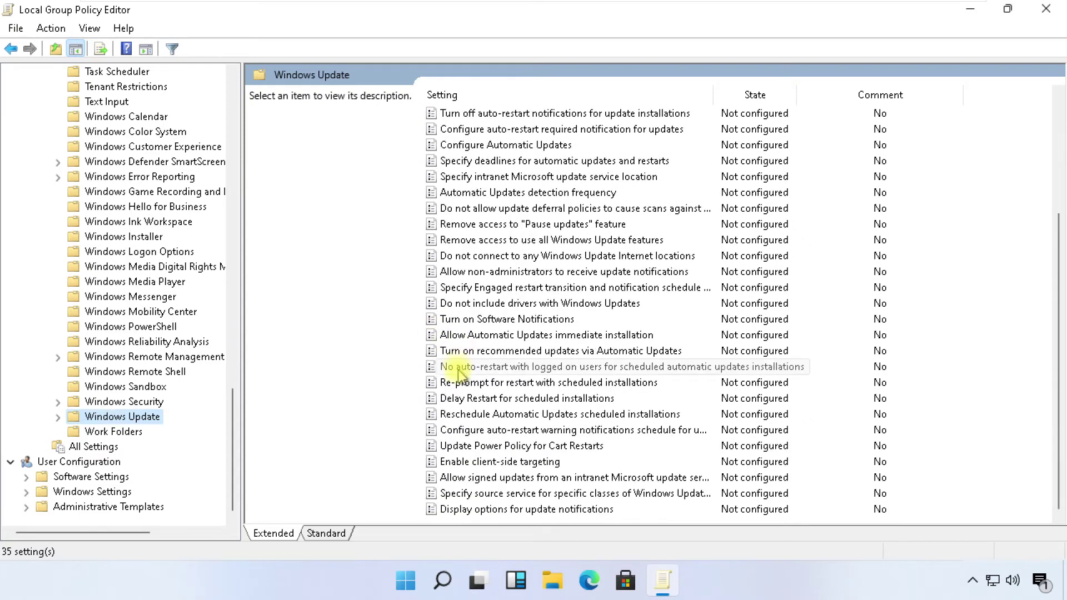
- Set 'No auto-restart with logged on users' to Enabled, then close the Group Policy Editor
click(460, 368)
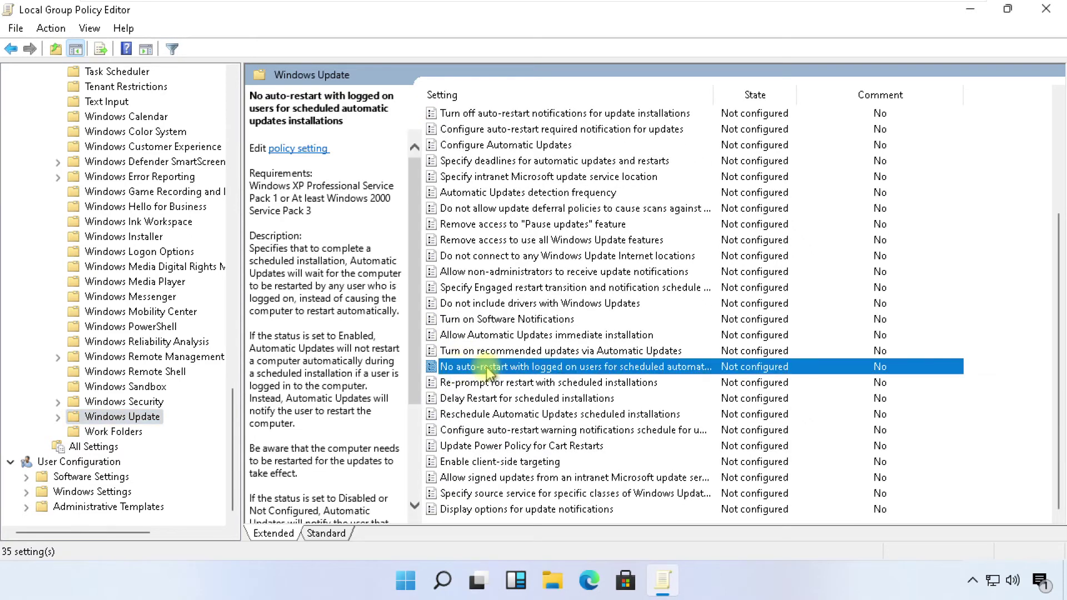
double_click(486, 368)
click(130, 191)
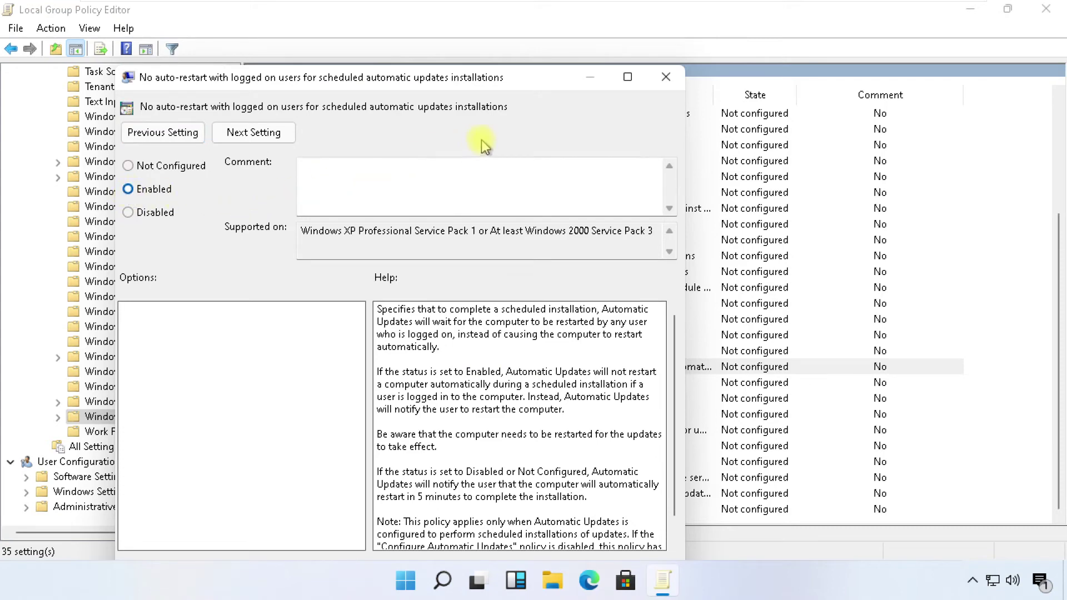
click(665, 77)
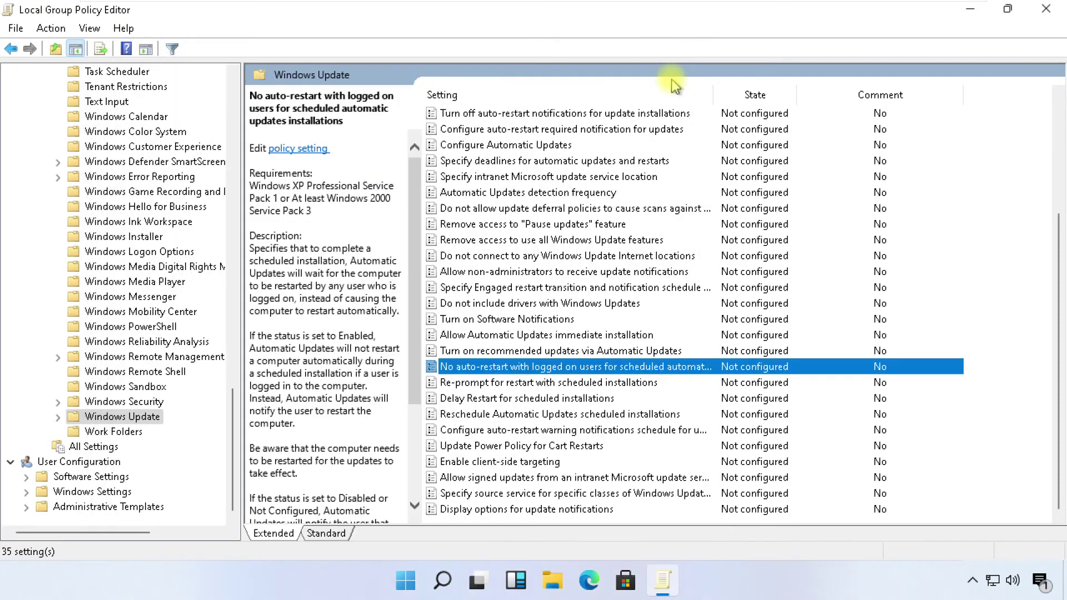
click(1050, 8)
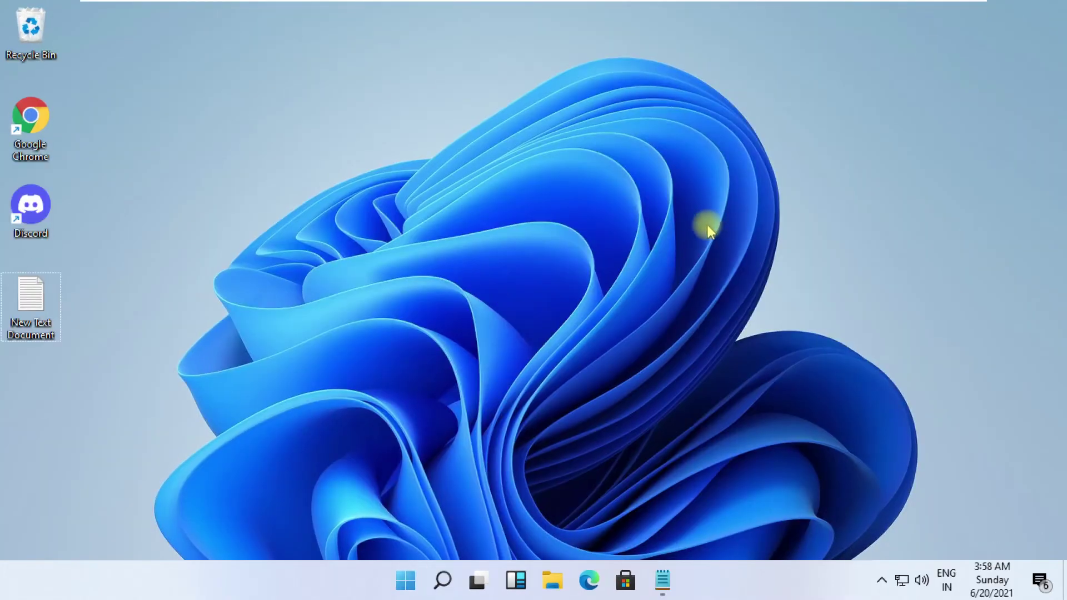
- Search for cmd and run Command Prompt as administrator, approving the UAC prompt
click(442, 580)
text(cmd)
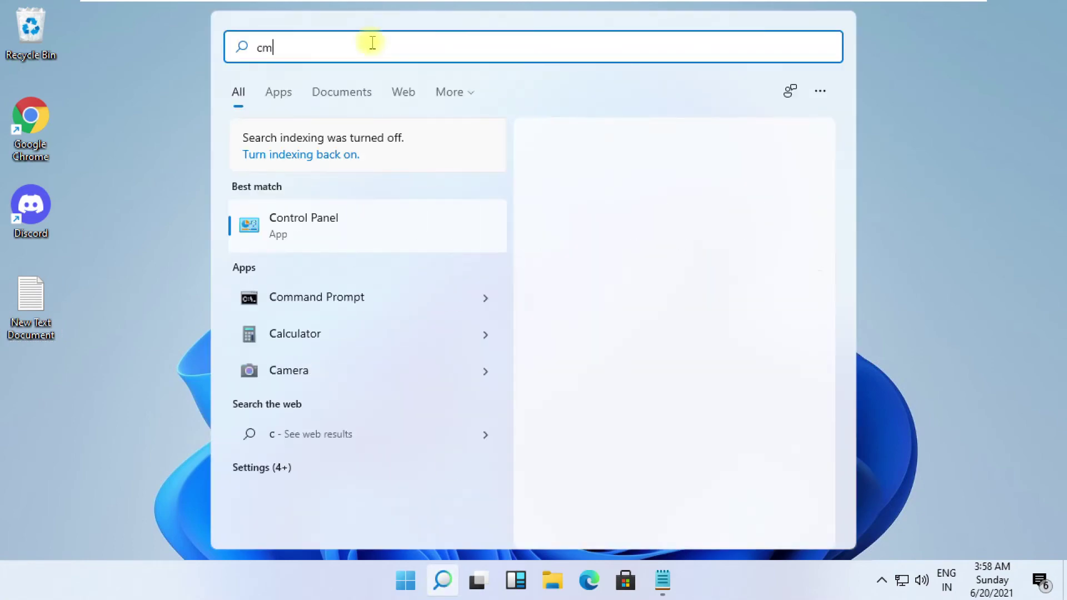
right_click(326, 224)
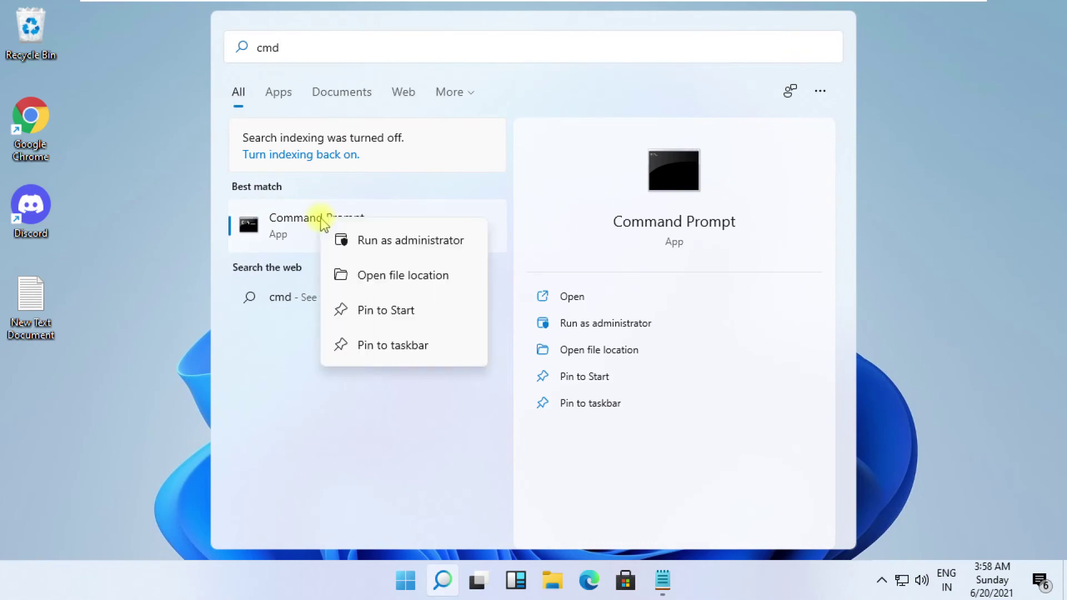
click(410, 240)
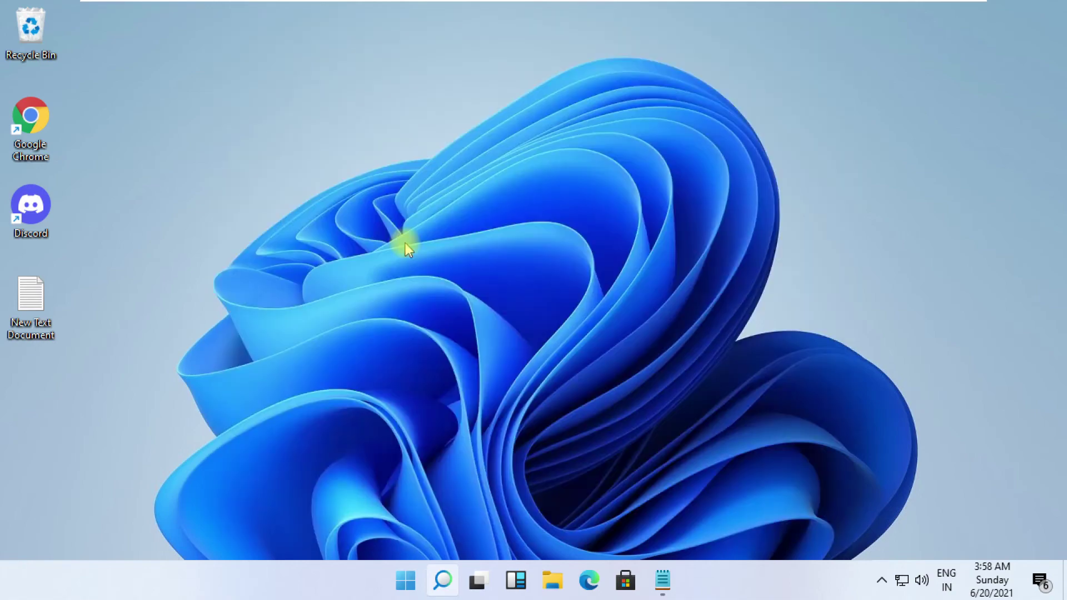
click(448, 396)
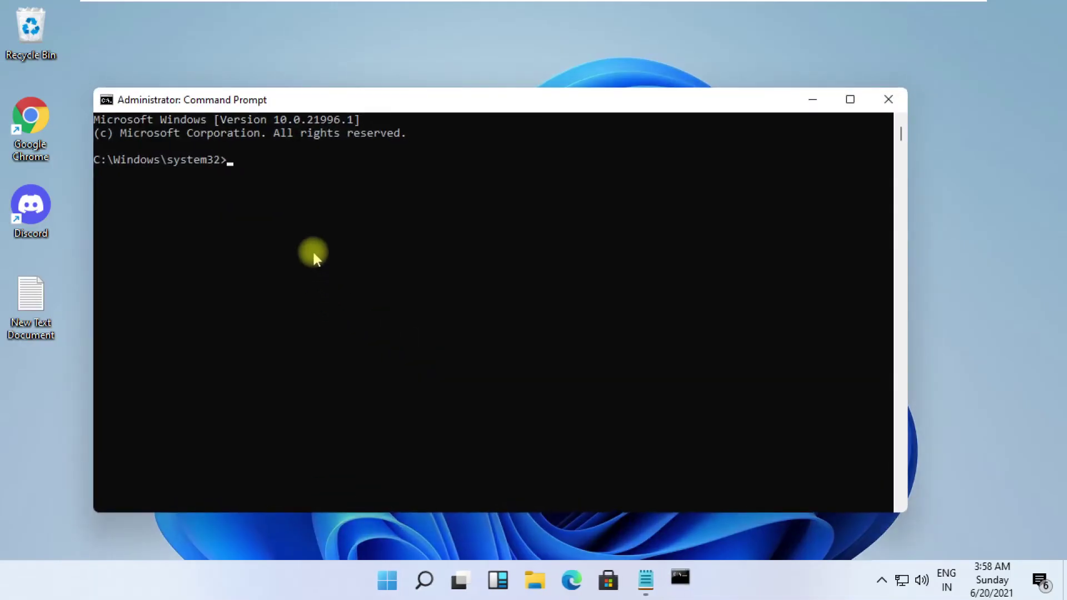
- Maximize the console and run the cls and prompt commands
click(849, 100)
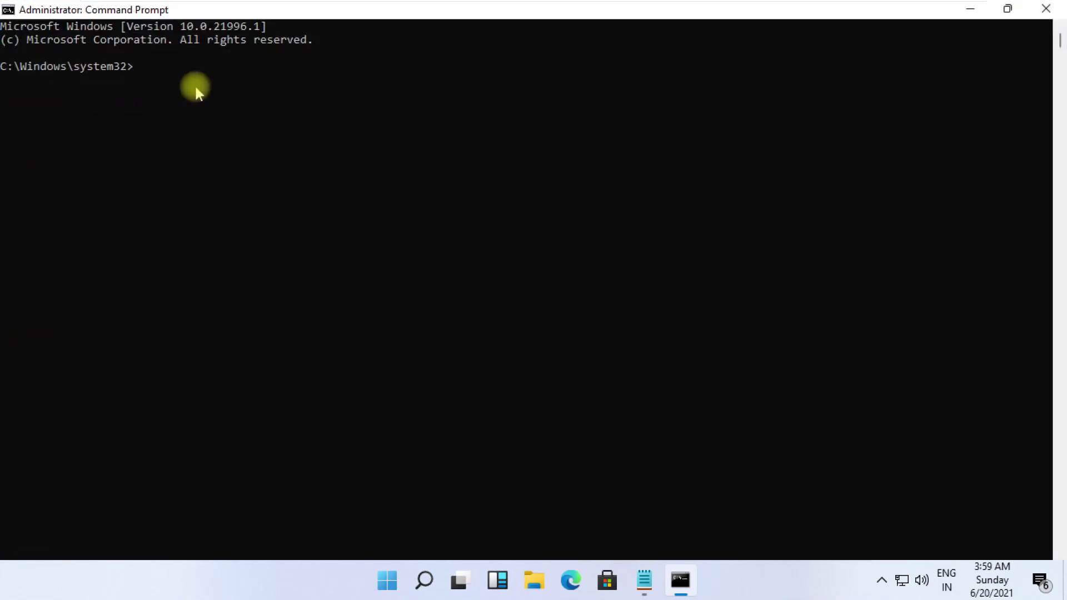
text(cls)
key(Return)
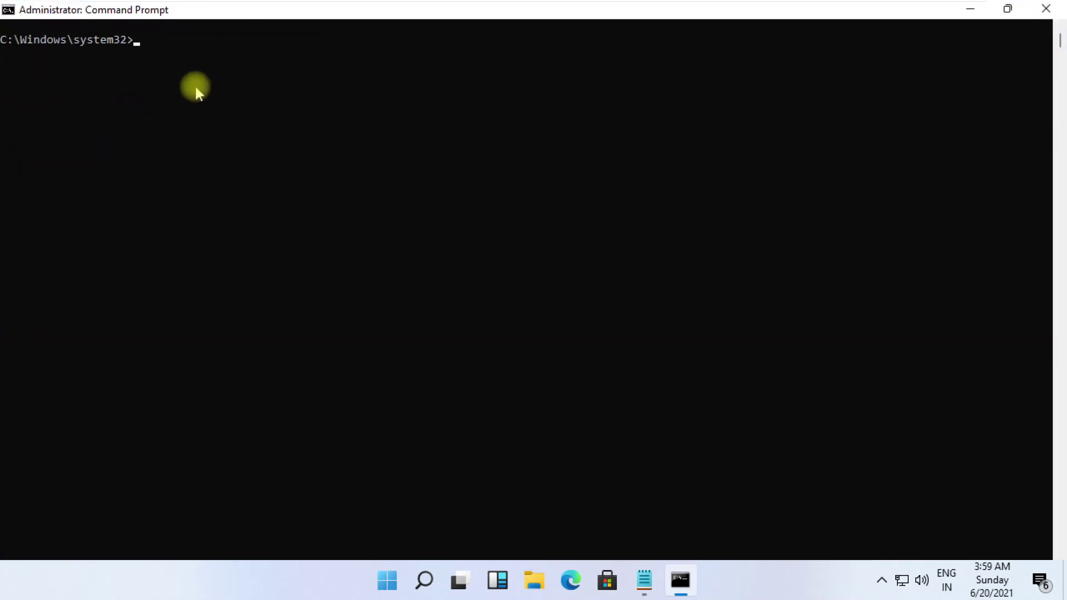
text(prompt)
key(Return)
text(sfc /scanfile=c:\windows\system32\ieframe.dll)
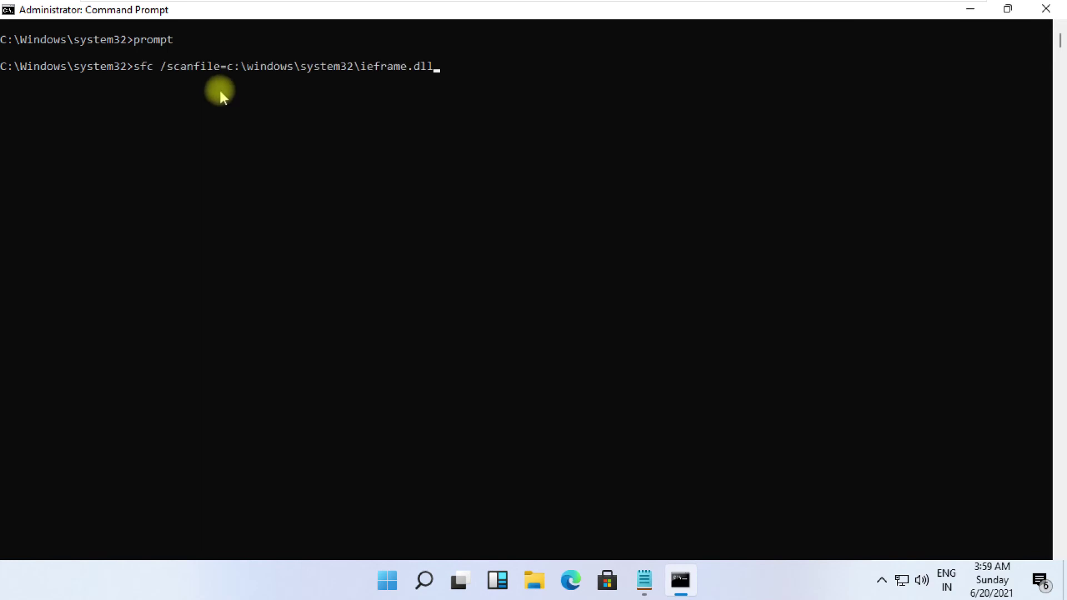
- Run sfc /scanfile and /verifyfile on ieframe.dll, then assoc and chkdsk
key(Return)
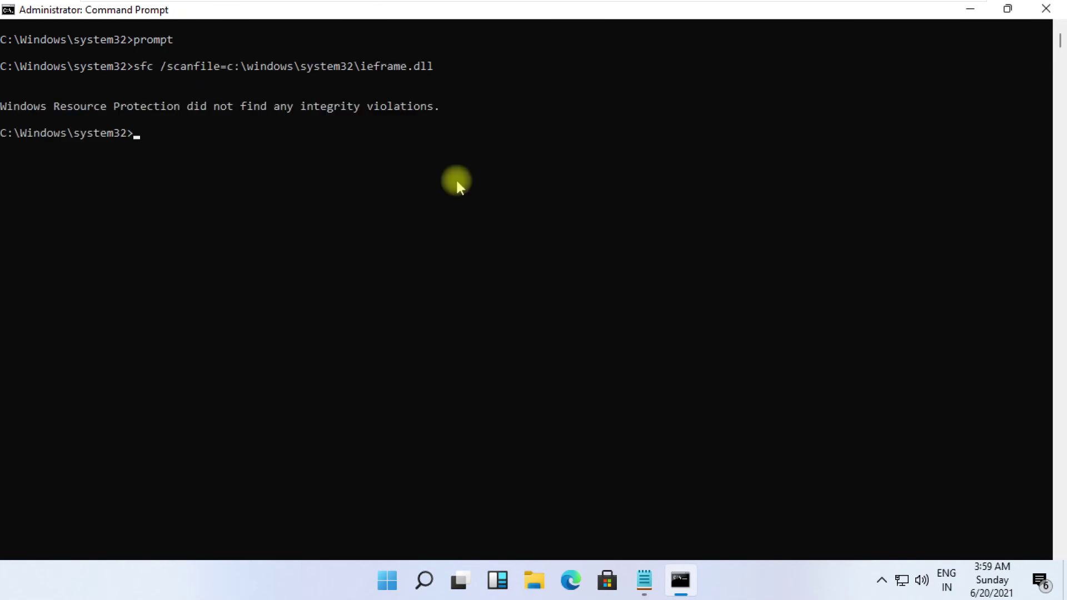
text(sfc /verifyfile=c:\windows\system32\ieframe.dll)
key(Return)
text(assoc)
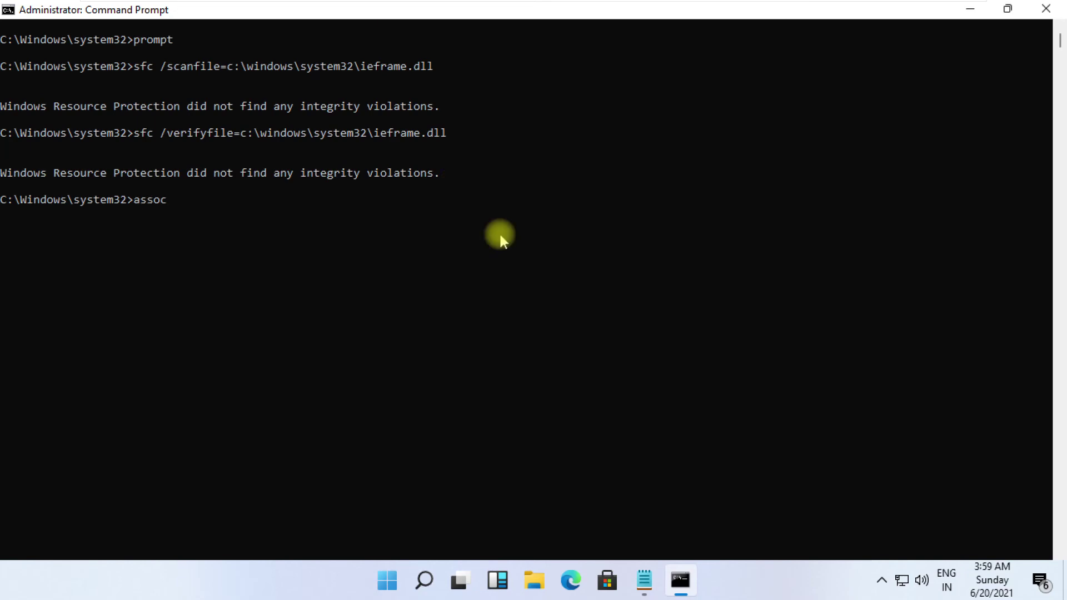
key(Return)
scroll(499, 231, down, 5)
scroll(499, 233, down, 1)
text(chkdsk)
key(Return)
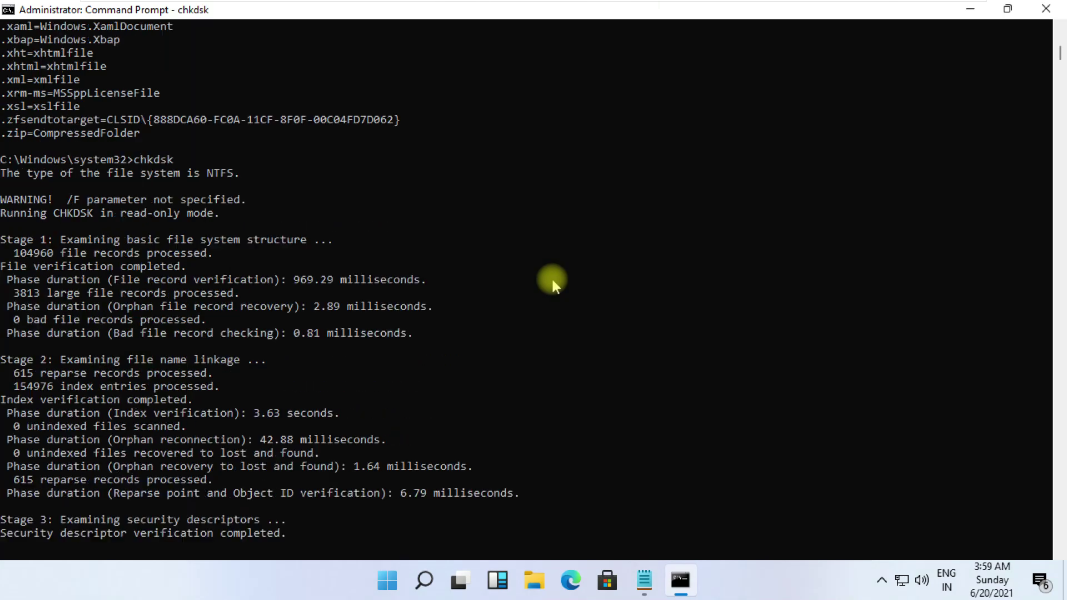
scroll(36, 308, down, 8)
text(sfc /scannow)
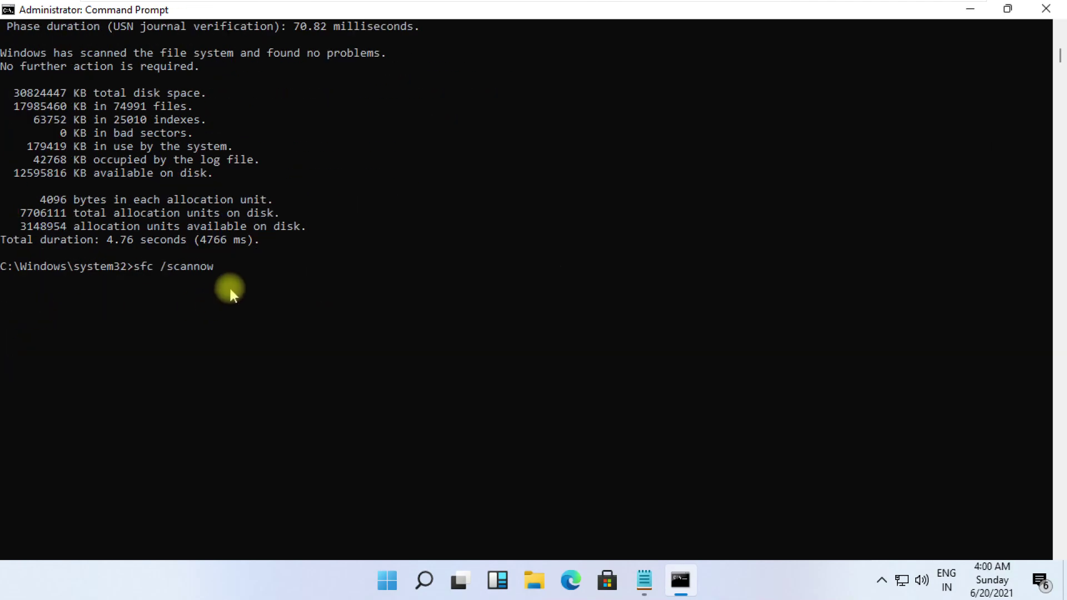
- Run sfc /scannow after chkdsk finishes, clear the screen, and close the console
key(Return)
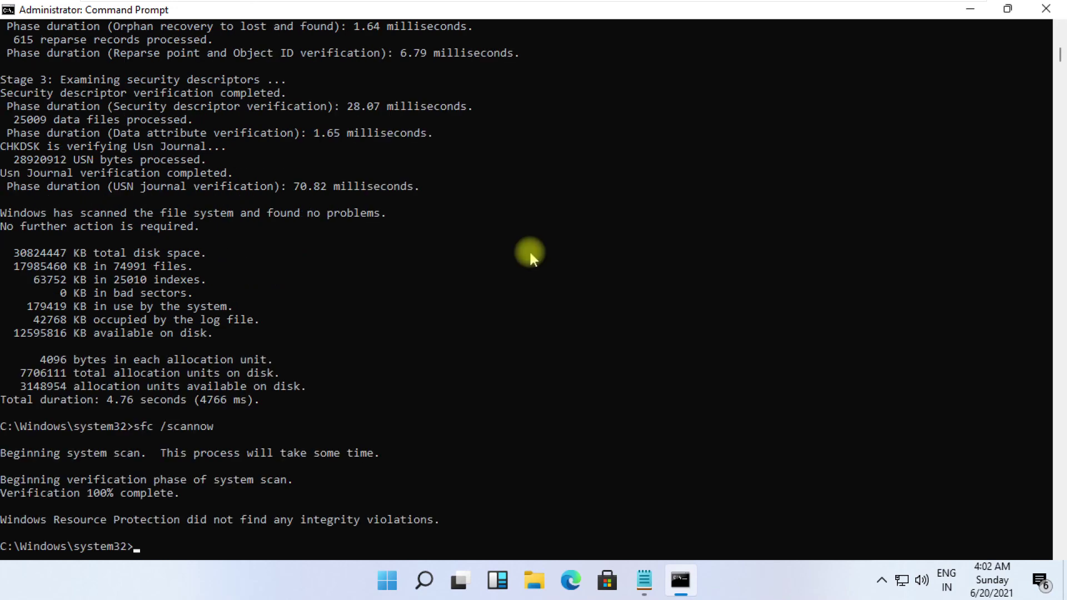
scroll(635, 250, down, 4)
scroll(635, 250, down, 4)
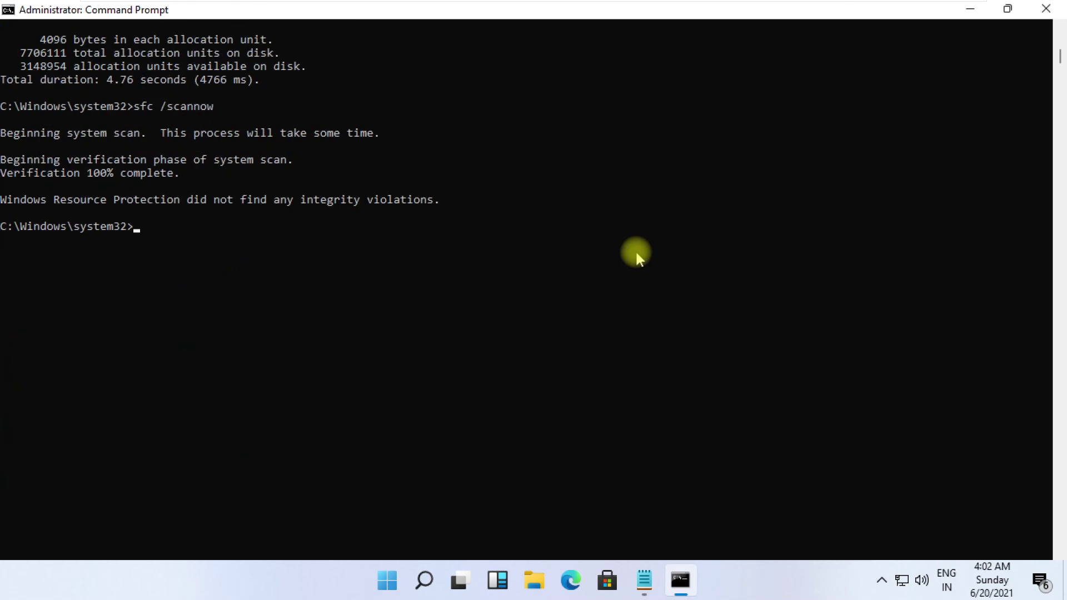
scroll(635, 249, down, 2)
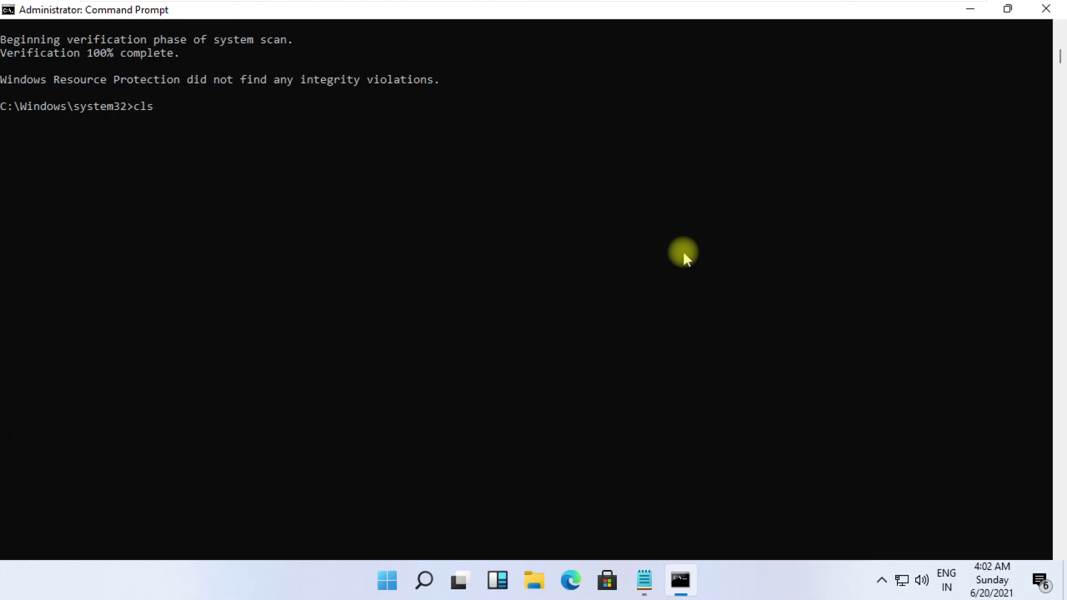
key(Return)
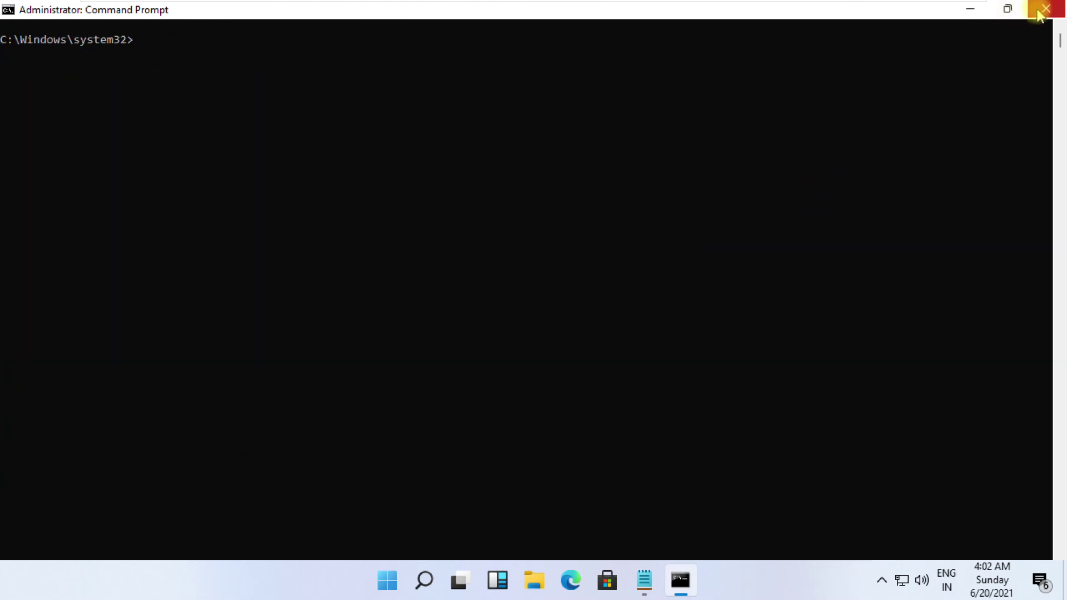
click(1046, 10)
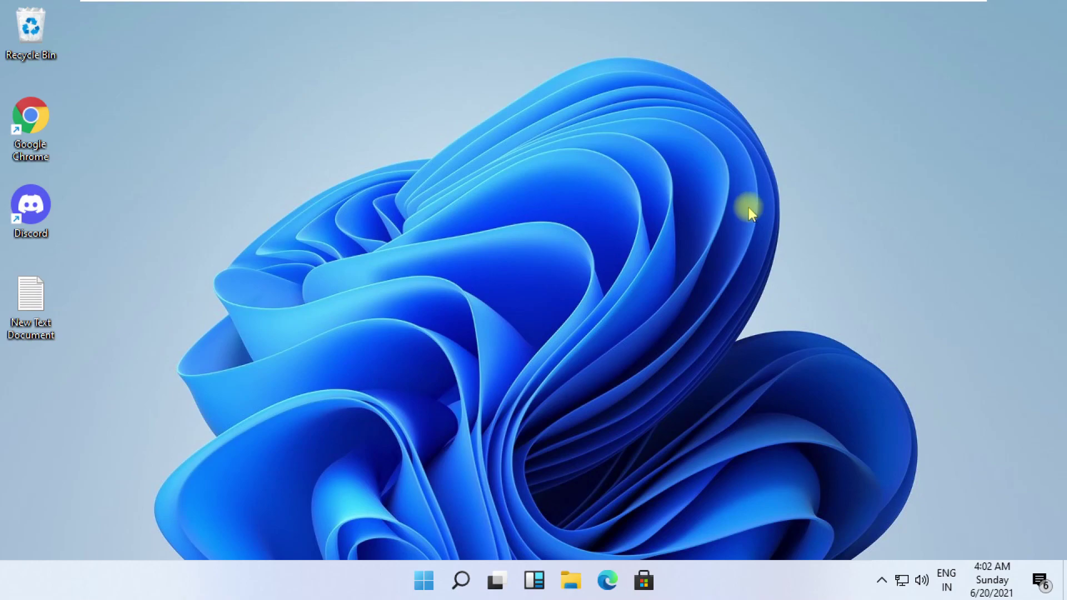